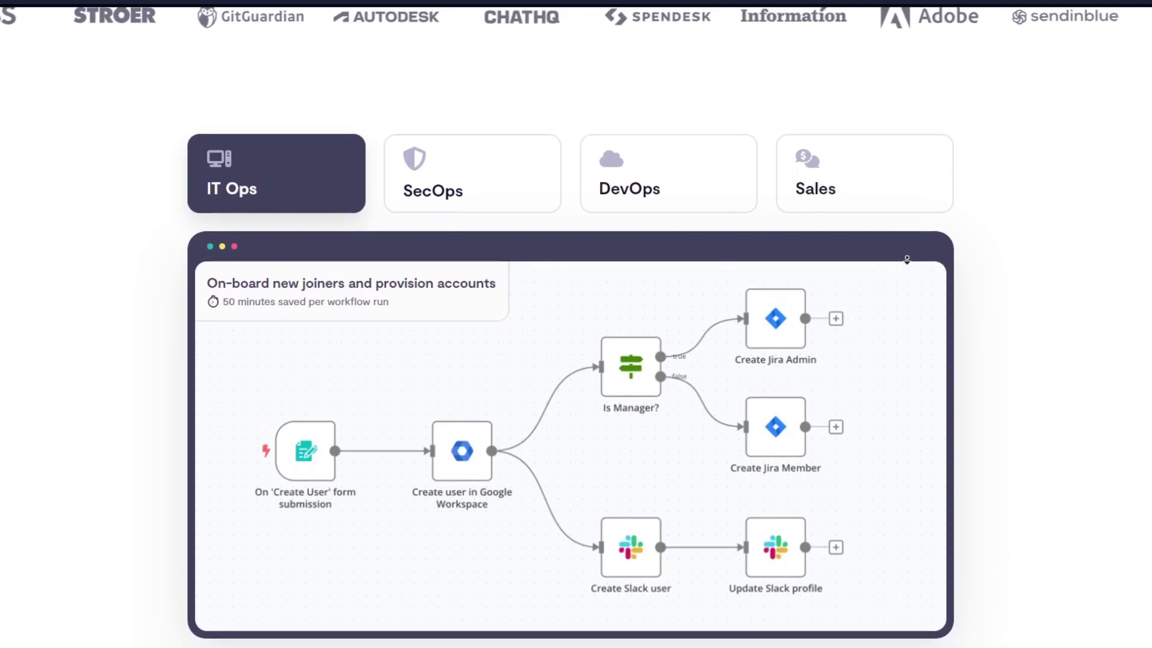
Examine the n8n homepage's IT Ops workflow example and its section on plugging AI into your own data
{"action": "scroll", "coordinate": [907, 260], "scroll_direction": "down", "scroll_amount": 2}
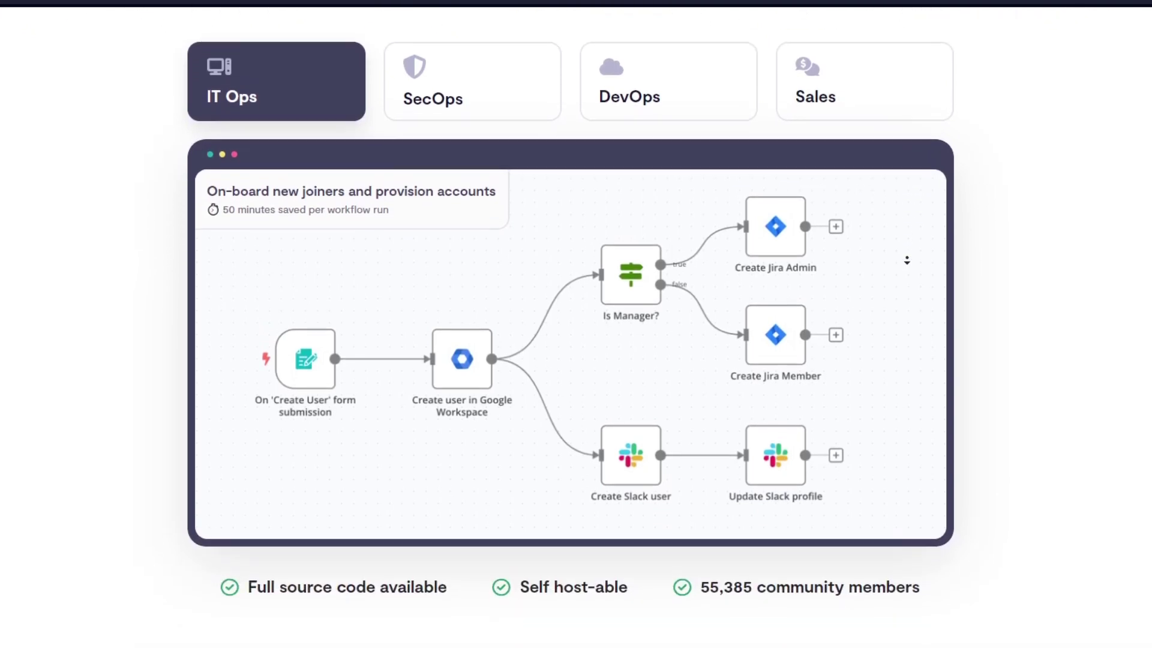
{"action": "scroll", "coordinate": [907, 260], "scroll_direction": "down", "scroll_amount": 2}
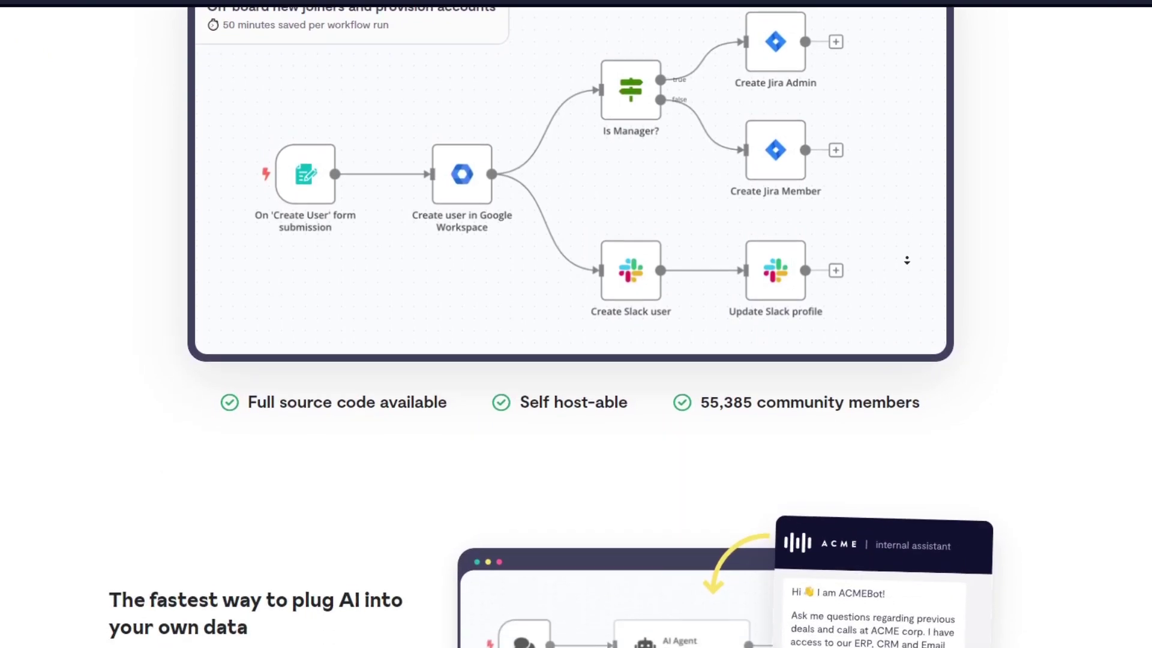
{"action": "scroll", "coordinate": [906, 261], "scroll_direction": "down", "scroll_amount": 2}
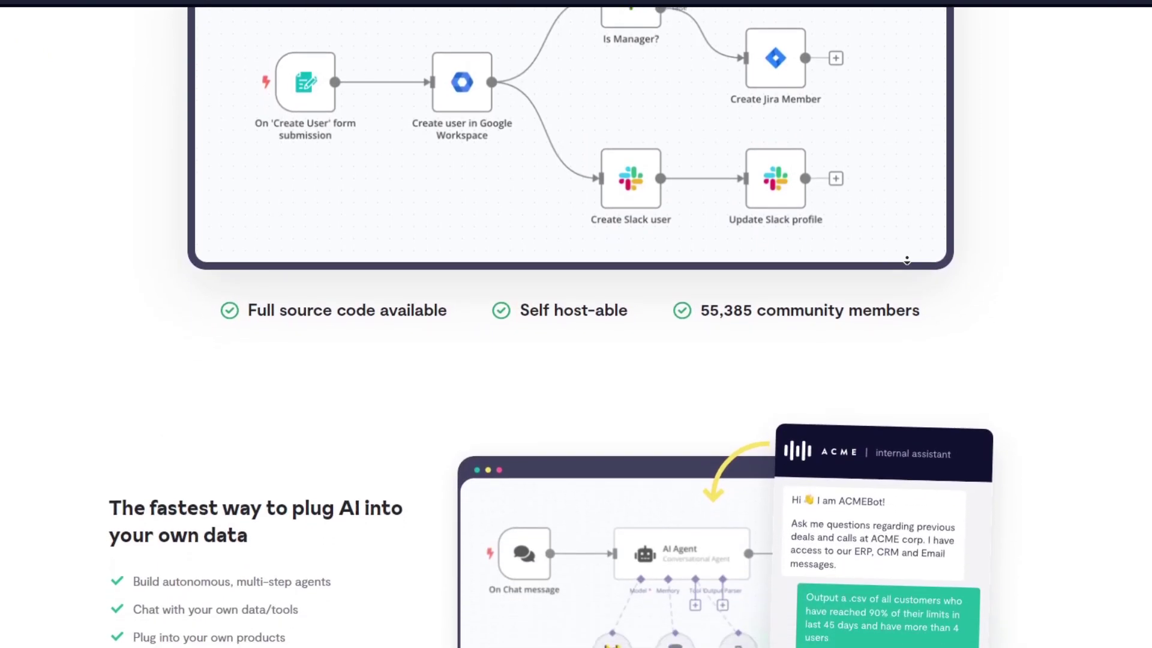
{"action": "scroll", "coordinate": [907, 261], "scroll_direction": "down", "scroll_amount": 2}
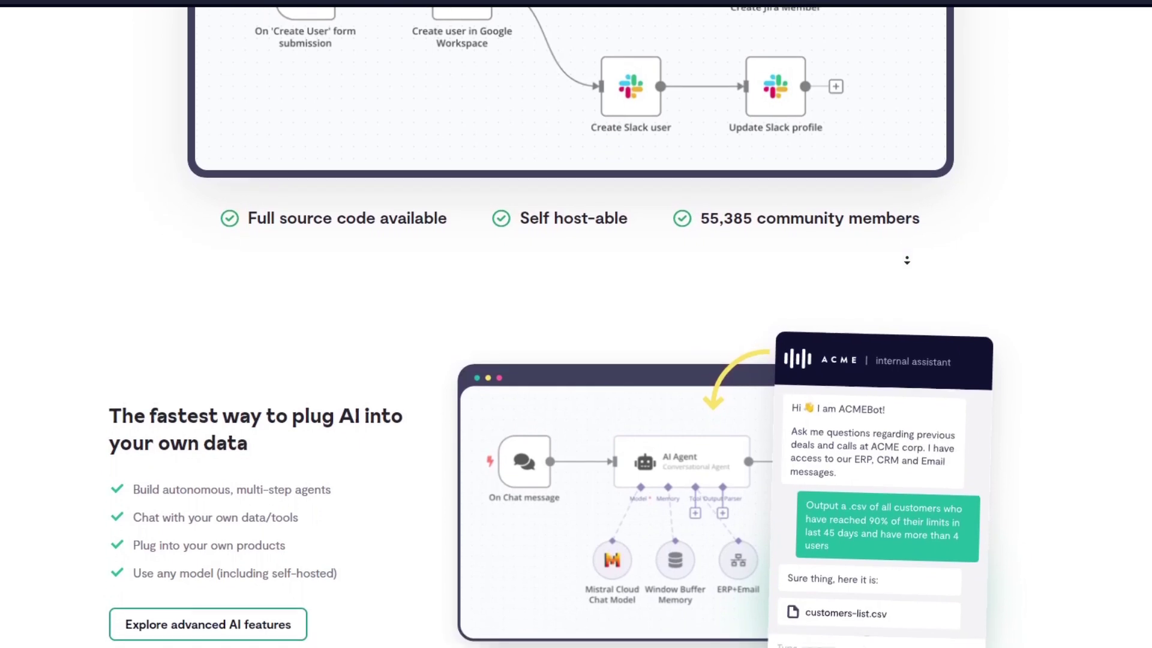
{"action": "scroll", "coordinate": [906, 260], "scroll_direction": "down", "scroll_amount": 2}
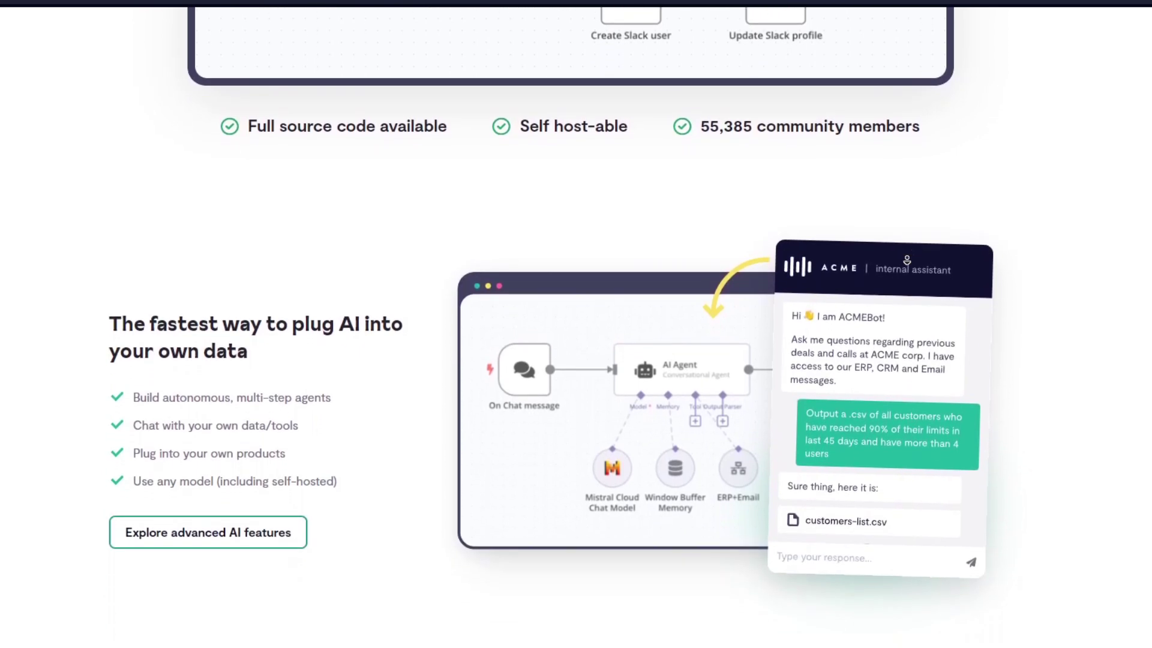
{"action": "scroll", "coordinate": [907, 260], "scroll_direction": "down", "scroll_amount": 2}
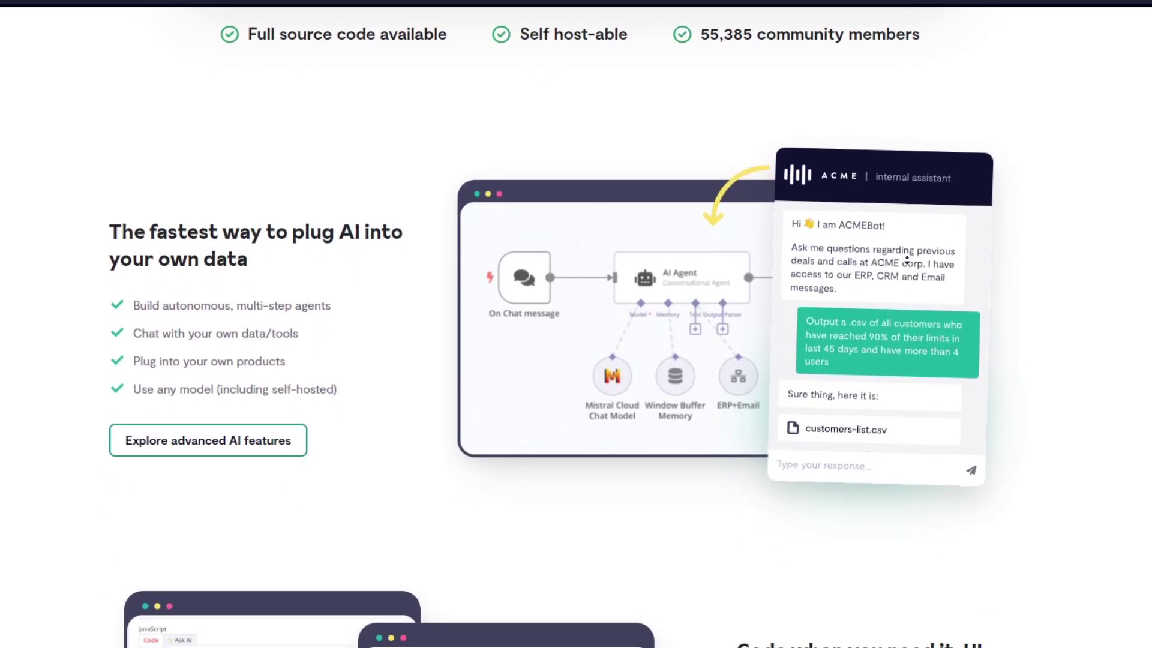
{"action": "scroll", "coordinate": [906, 261], "scroll_direction": "down", "scroll_amount": 2}
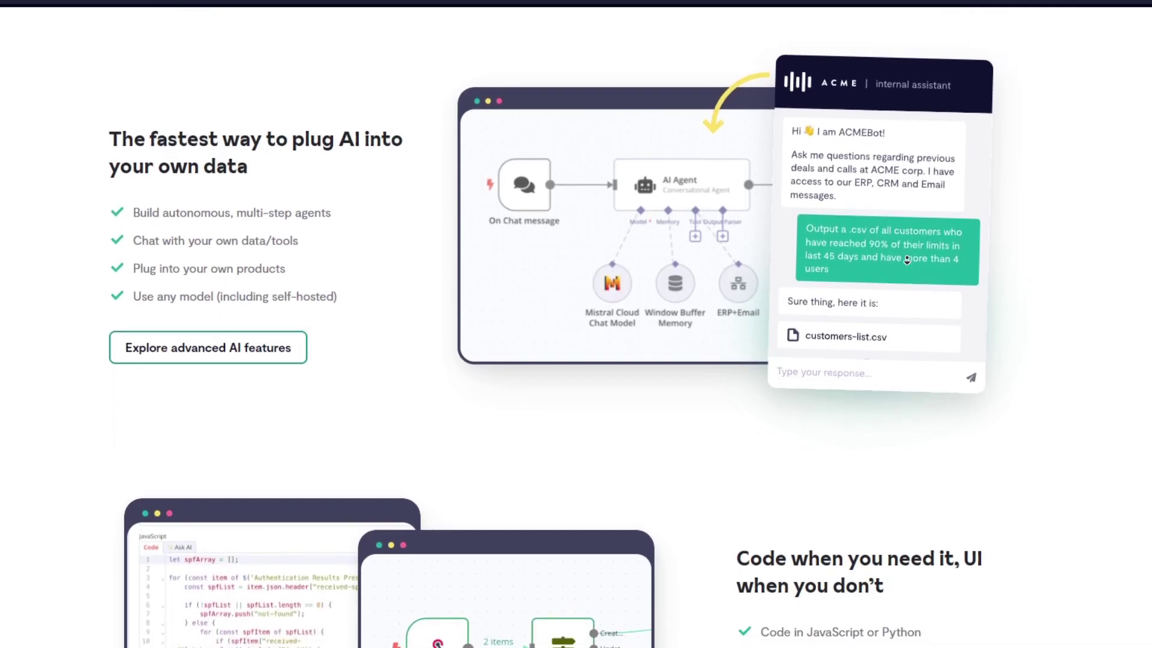
{"action": "scroll", "coordinate": [907, 260], "scroll_direction": "down", "scroll_amount": 2}
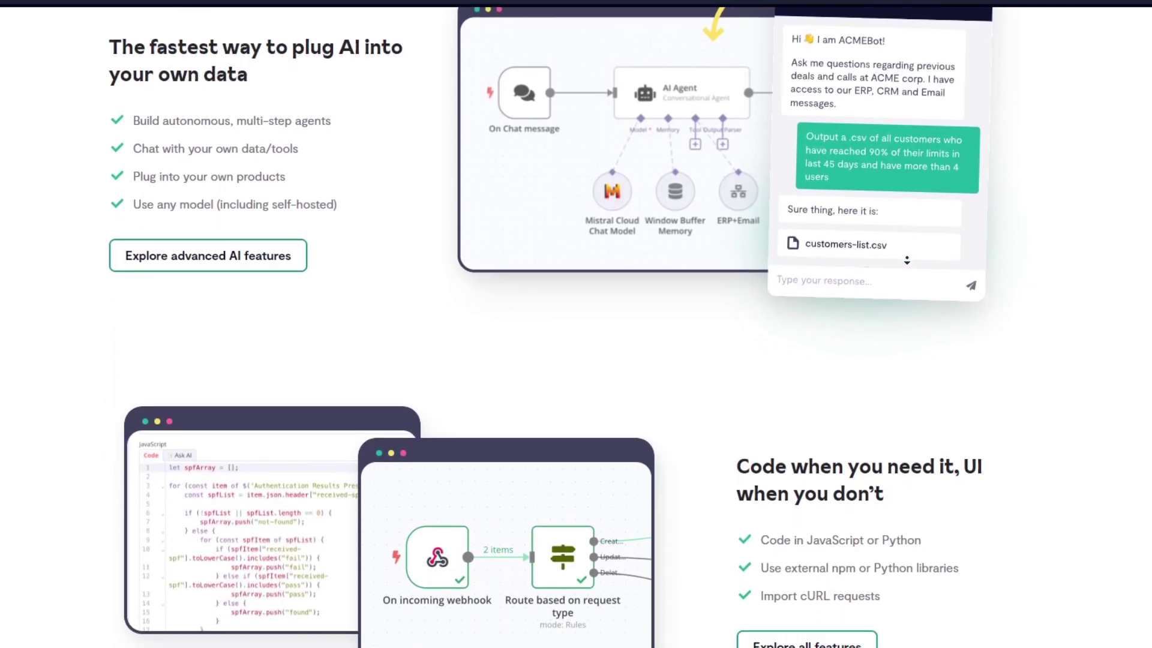
{"action": "scroll", "coordinate": [907, 261], "scroll_direction": "down", "scroll_amount": 2}
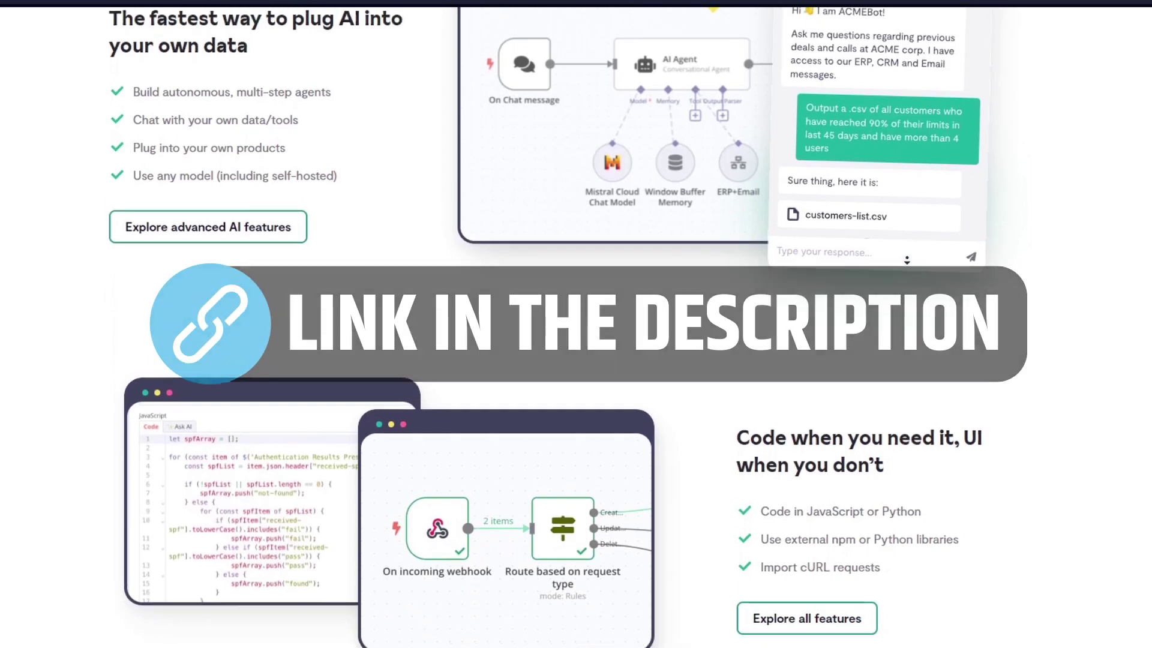
{"action": "scroll", "coordinate": [907, 261], "scroll_direction": "up", "scroll_amount": 2}
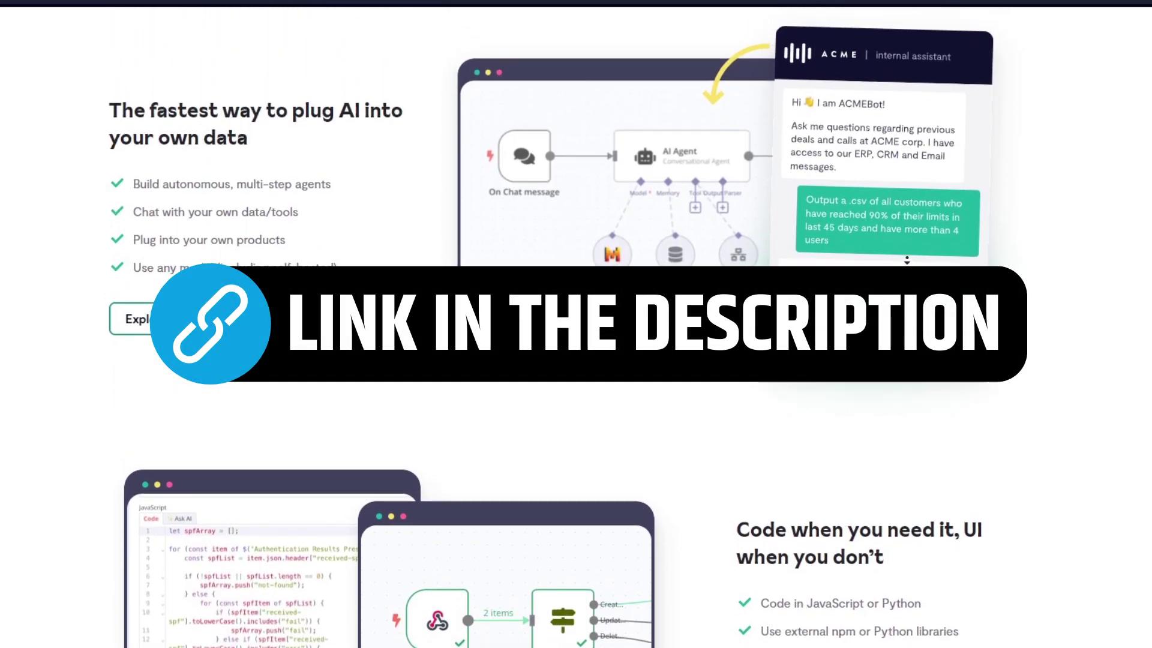
{"action": "scroll", "coordinate": [907, 260], "scroll_direction": "up", "scroll_amount": 2}
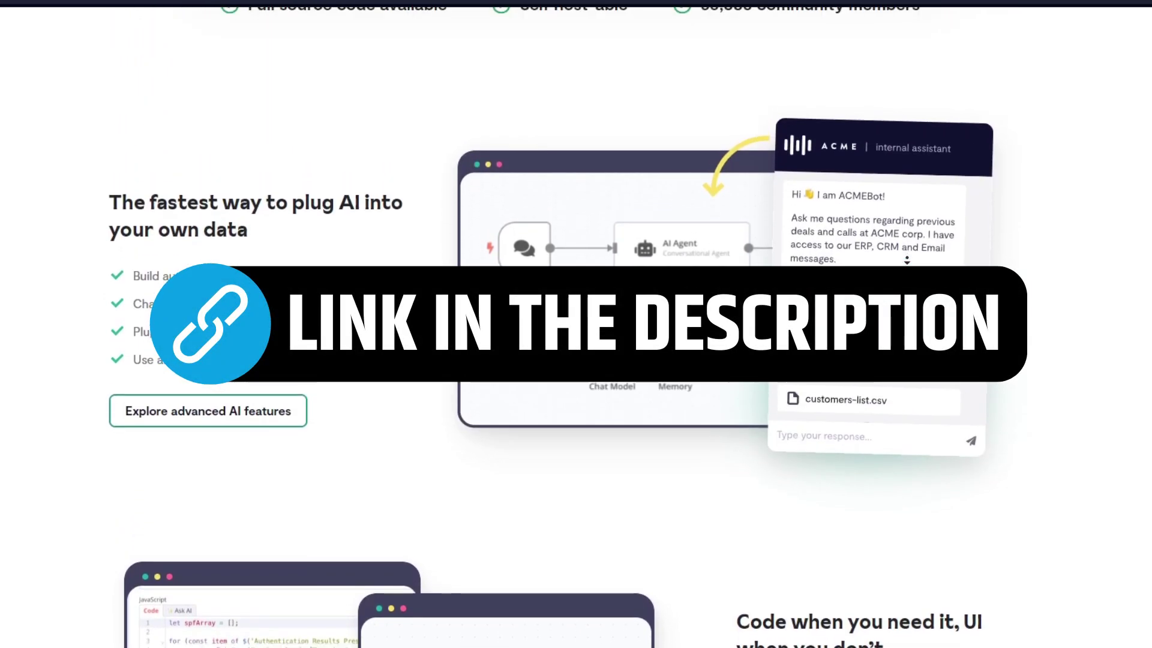
{"action": "scroll", "coordinate": [907, 260], "scroll_direction": "up", "scroll_amount": 2}
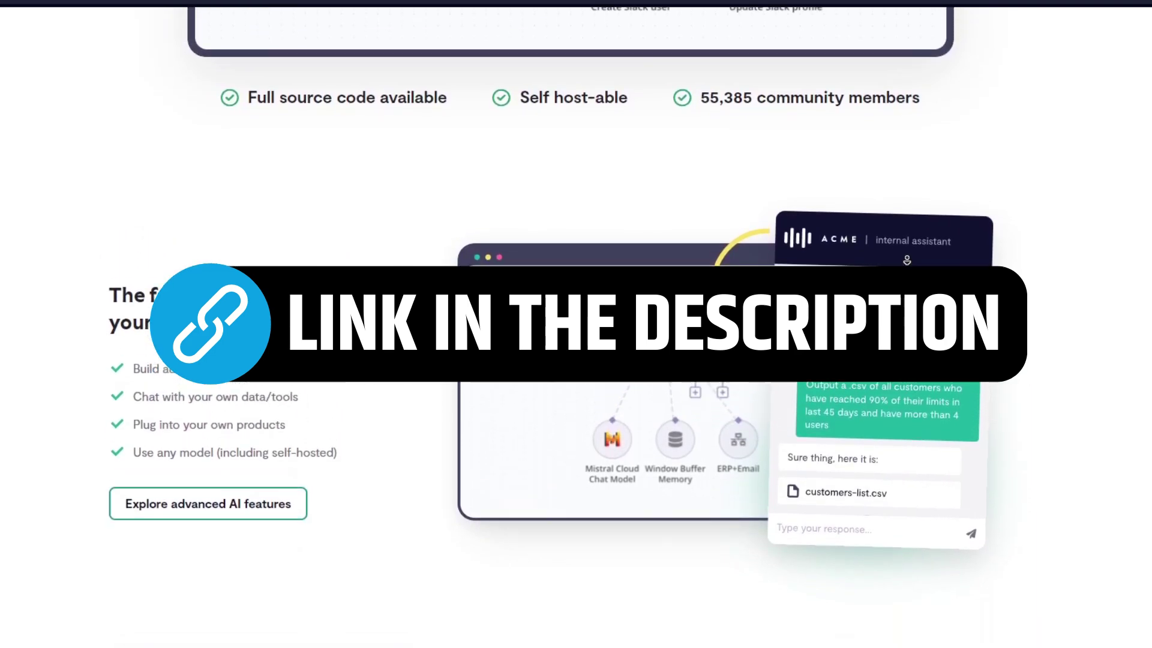
Examine the homepage sections on combining code with the UI and on running and tweaking workflows
{"action": "scroll", "coordinate": [906, 261], "scroll_direction": "down", "scroll_amount": 6}
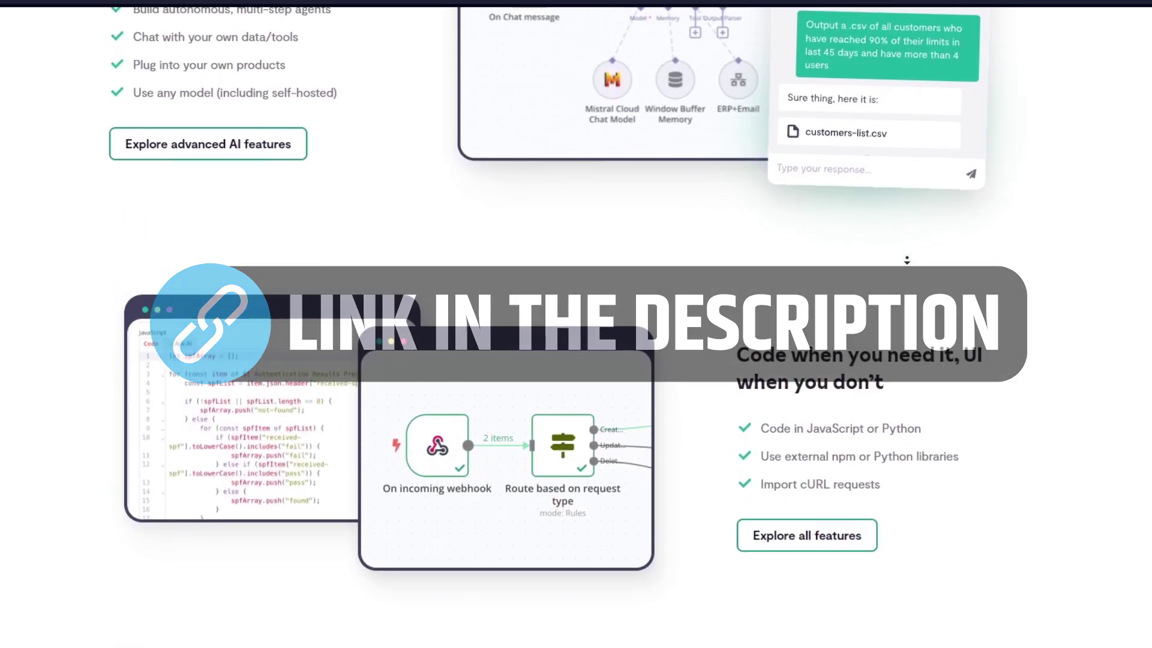
{"action": "scroll", "coordinate": [906, 261], "scroll_direction": "down", "scroll_amount": 2}
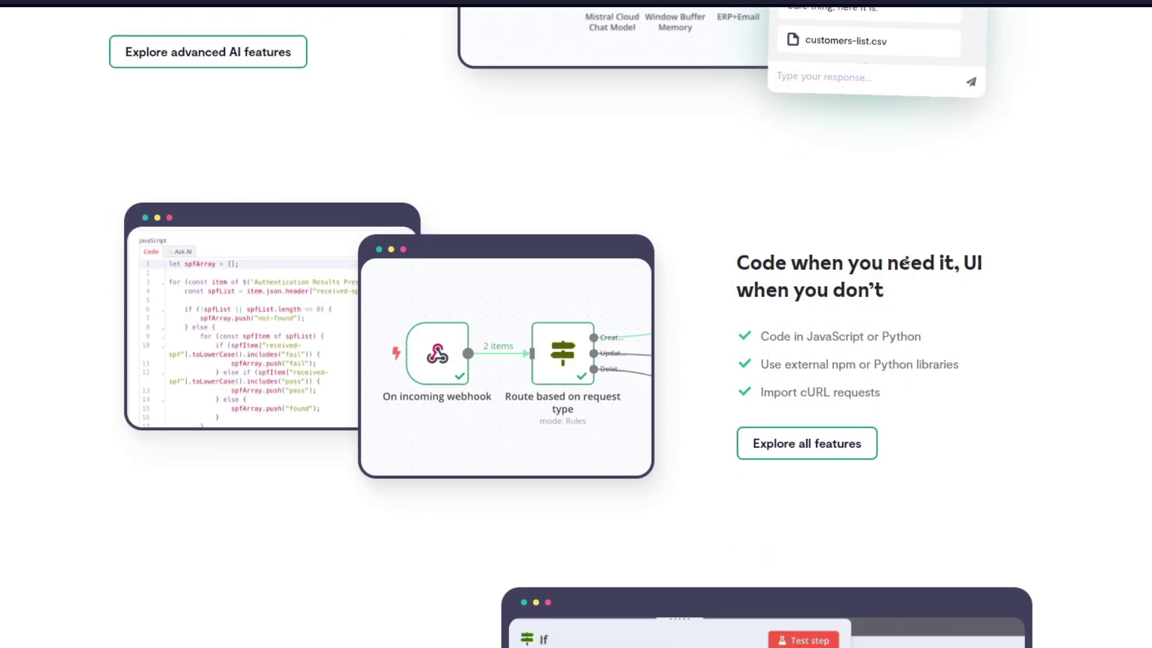
{"action": "scroll", "coordinate": [907, 260], "scroll_direction": "down", "scroll_amount": 2}
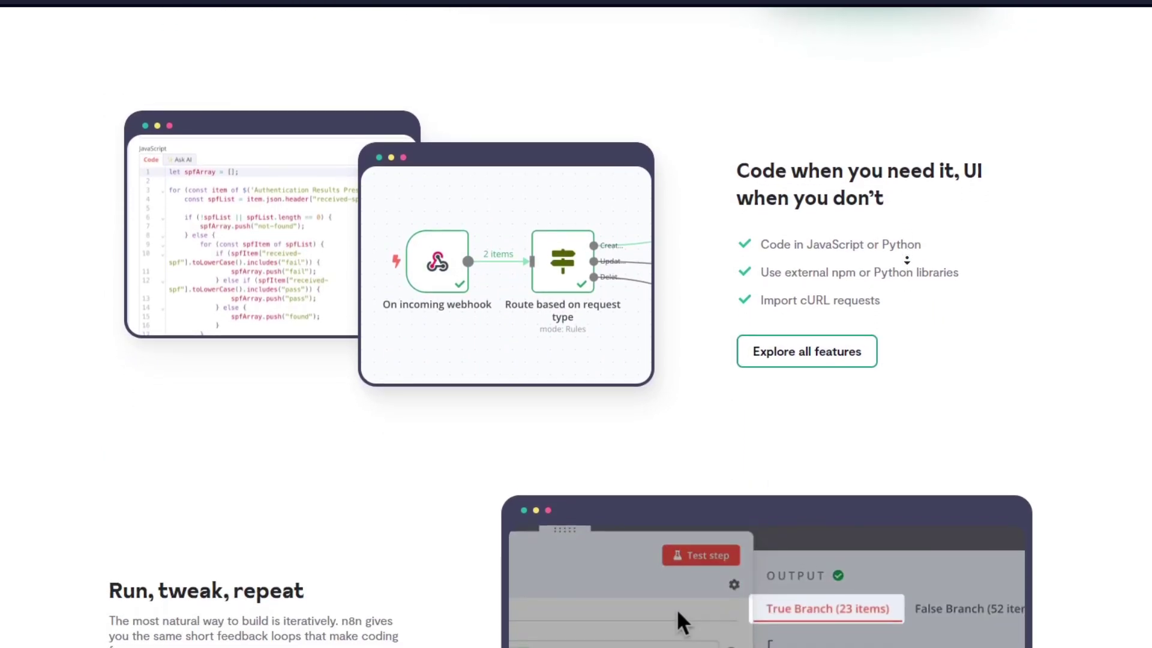
{"action": "scroll", "coordinate": [906, 260], "scroll_direction": "down", "scroll_amount": 2}
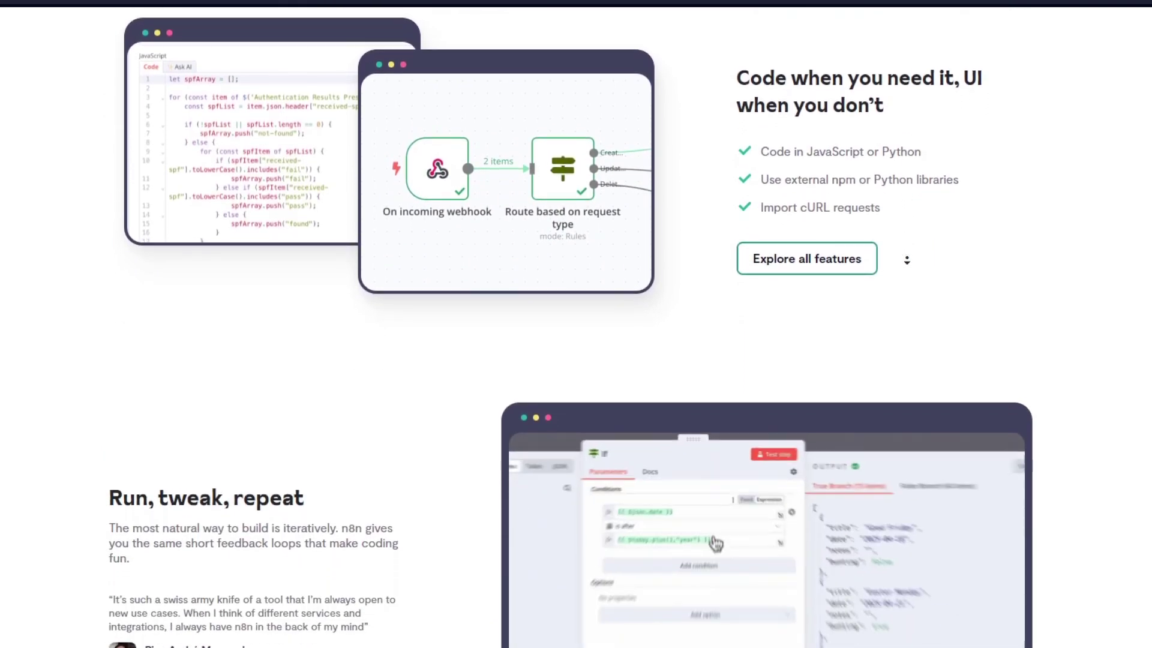
{"action": "scroll", "coordinate": [906, 260], "scroll_direction": "down", "scroll_amount": 2}
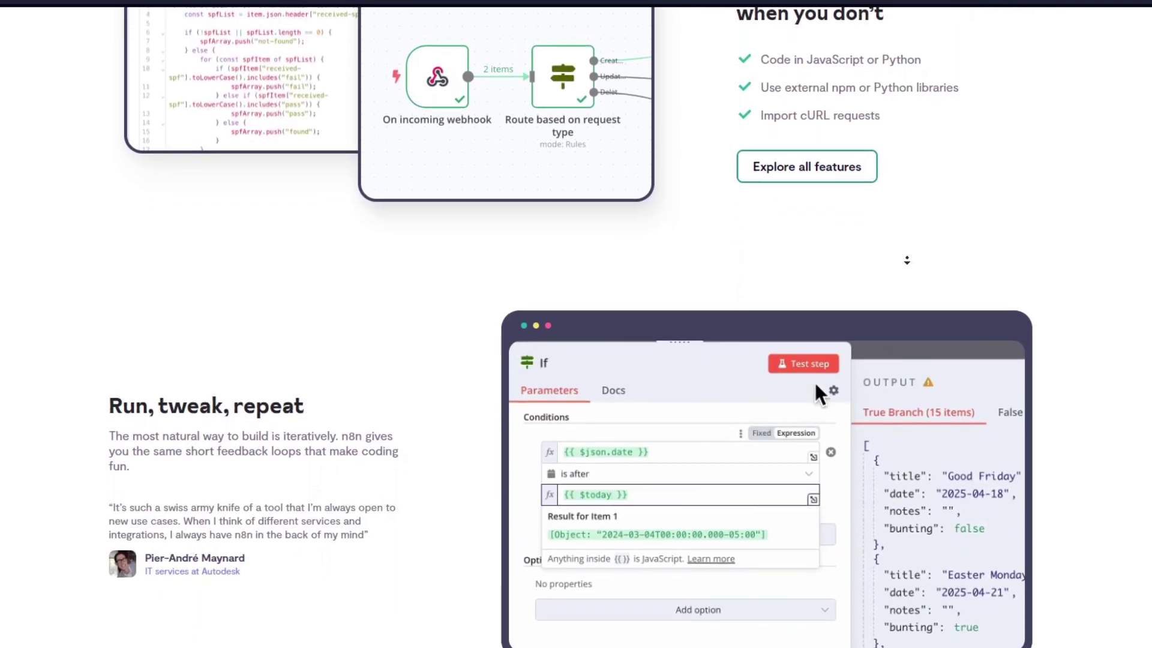
{"action": "scroll", "coordinate": [907, 260], "scroll_direction": "down", "scroll_amount": 2}
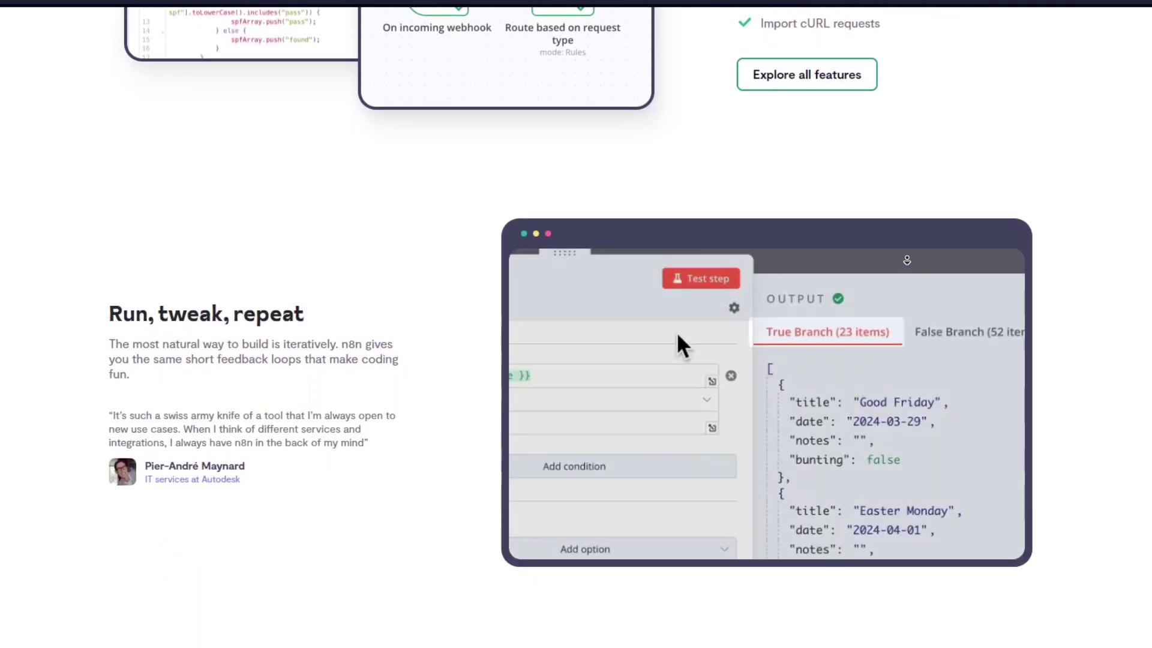
{"action": "scroll", "coordinate": [906, 261], "scroll_direction": "down", "scroll_amount": 2}
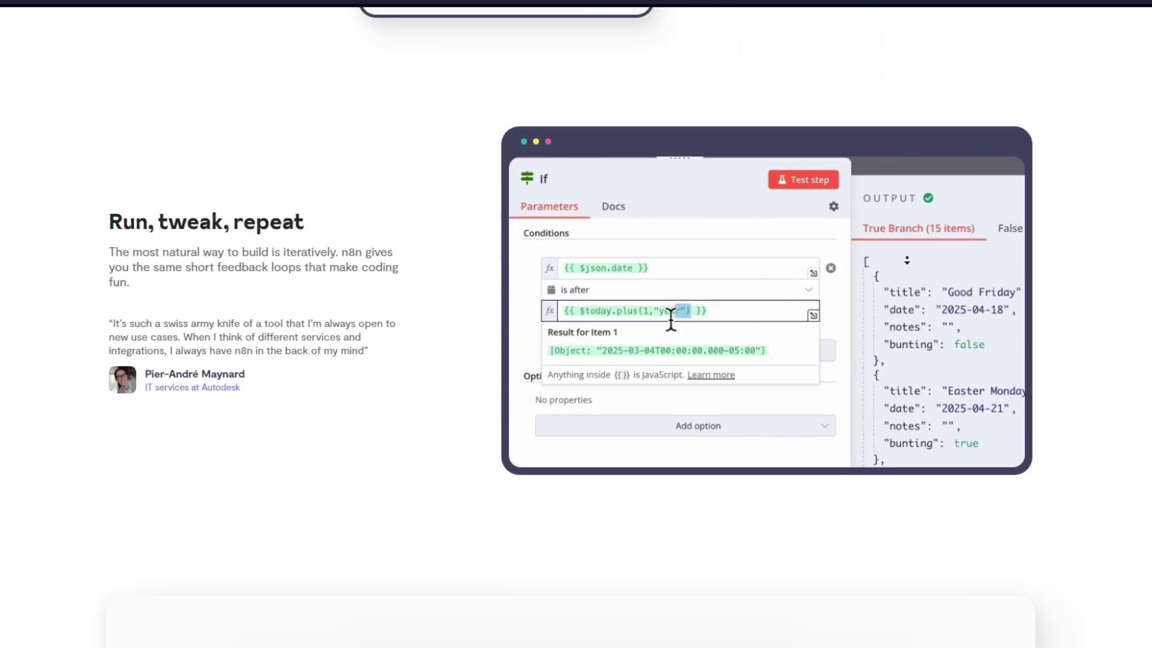
{"action": "scroll", "coordinate": [907, 261], "scroll_direction": "down", "scroll_amount": 2}
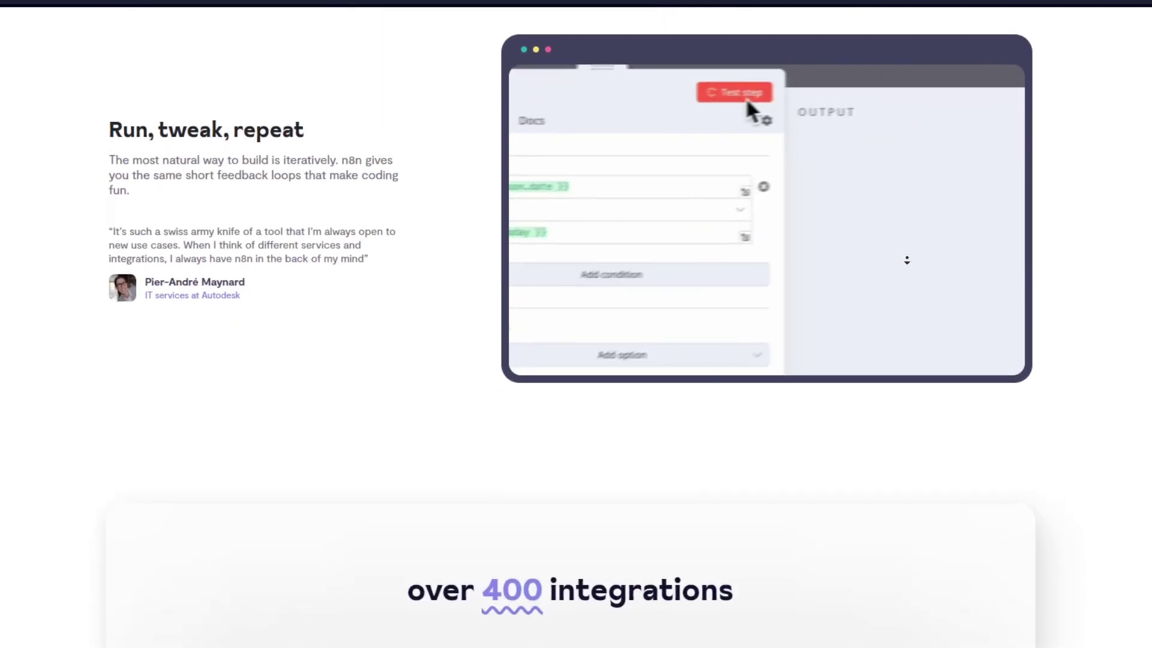
Examine the homepage's integrations showcase and the start of the Enterprise ready section
{"action": "scroll", "coordinate": [907, 260], "scroll_direction": "down", "scroll_amount": 2}
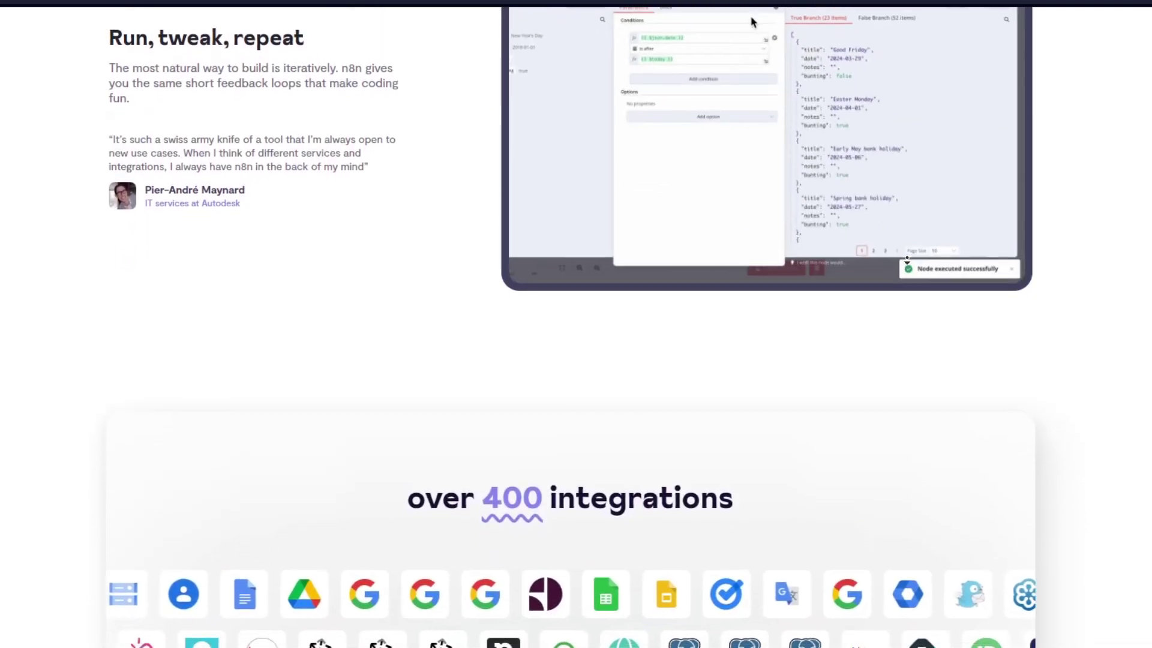
{"action": "scroll", "coordinate": [907, 261], "scroll_direction": "down", "scroll_amount": 2}
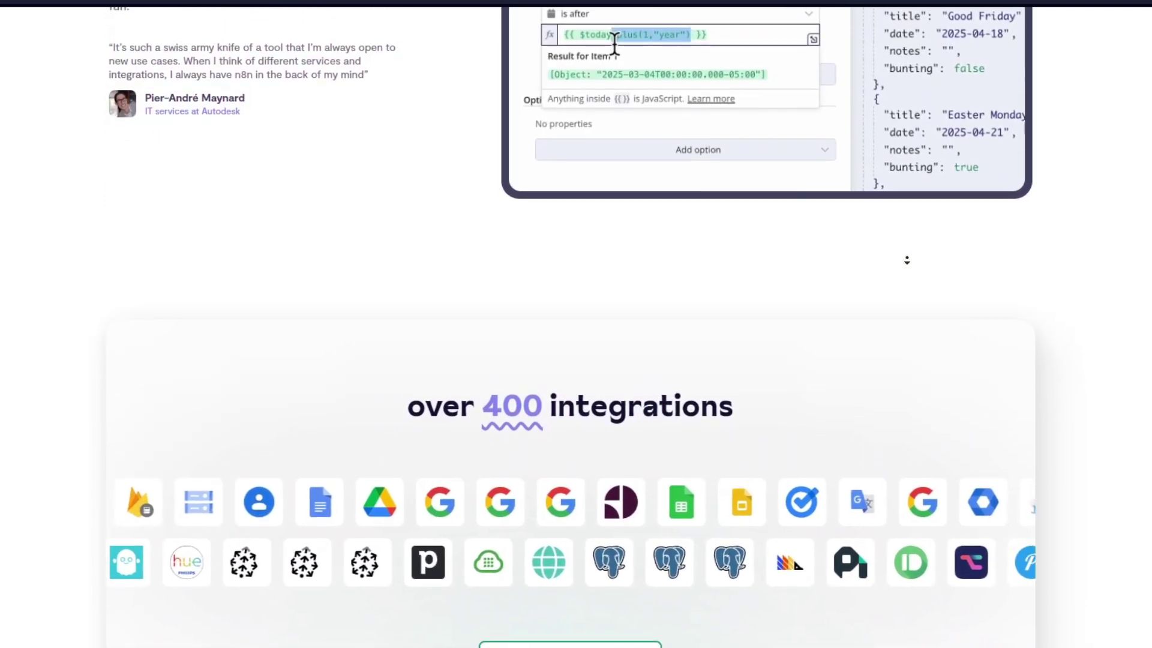
{"action": "scroll", "coordinate": [906, 261], "scroll_direction": "down", "scroll_amount": 2}
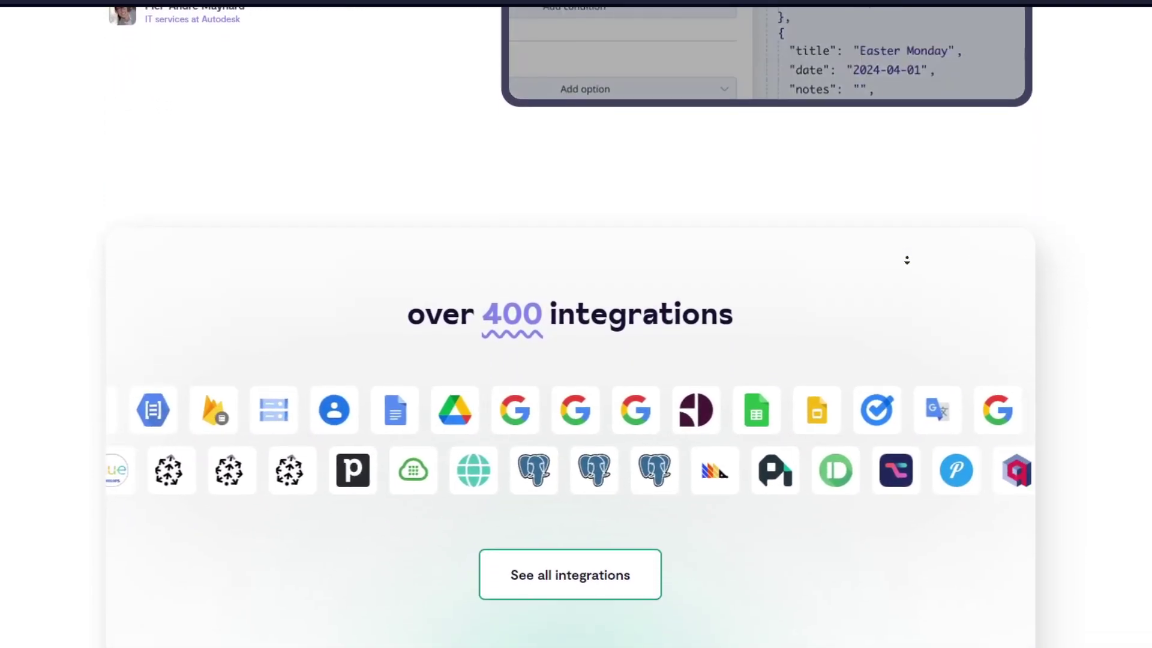
{"action": "scroll", "coordinate": [907, 260], "scroll_direction": "down", "scroll_amount": 2}
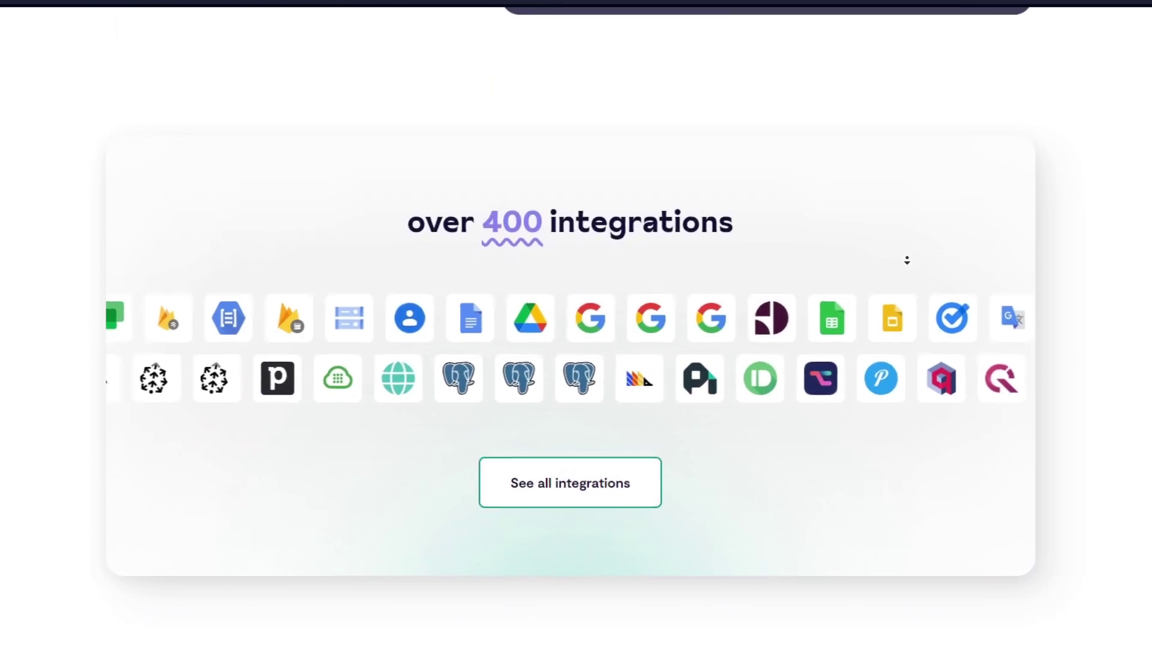
{"action": "scroll", "coordinate": [907, 261], "scroll_direction": "down", "scroll_amount": 2}
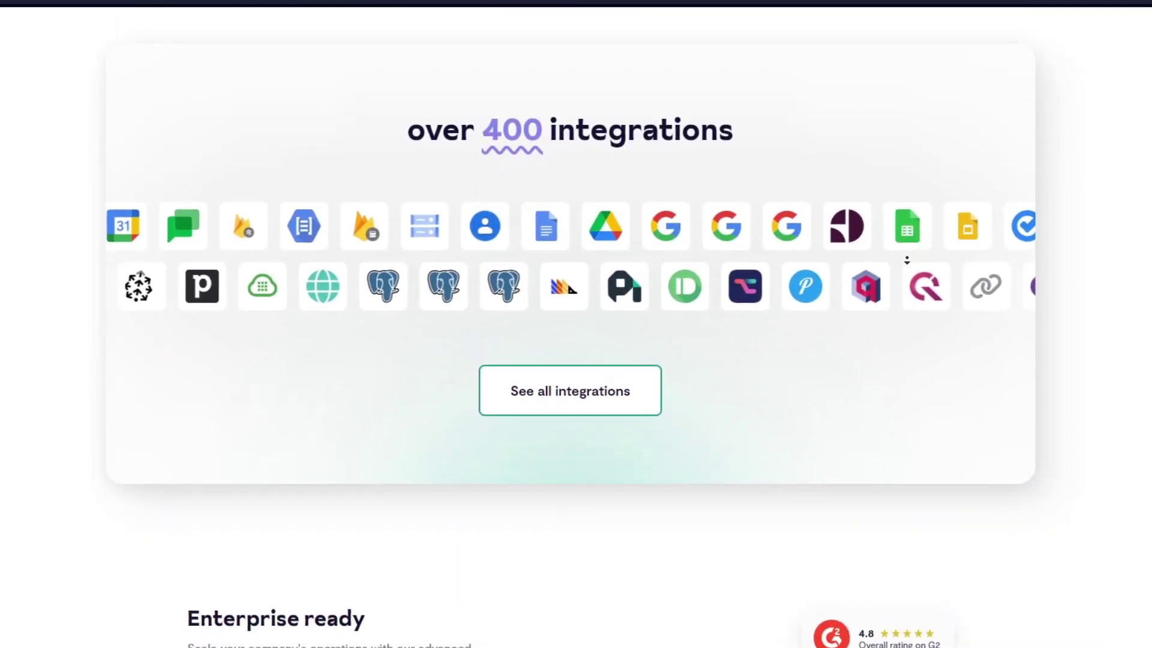
{"action": "scroll", "coordinate": [906, 260], "scroll_direction": "down", "scroll_amount": 2}
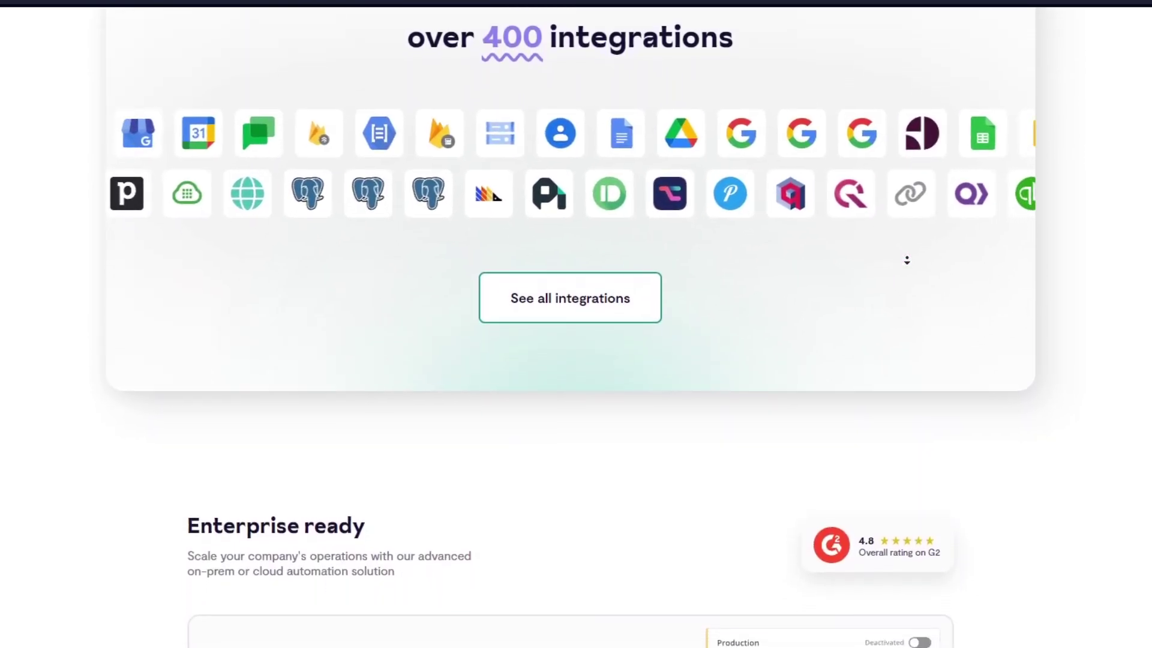
{"action": "scroll", "coordinate": [907, 260], "scroll_direction": "down", "scroll_amount": 2}
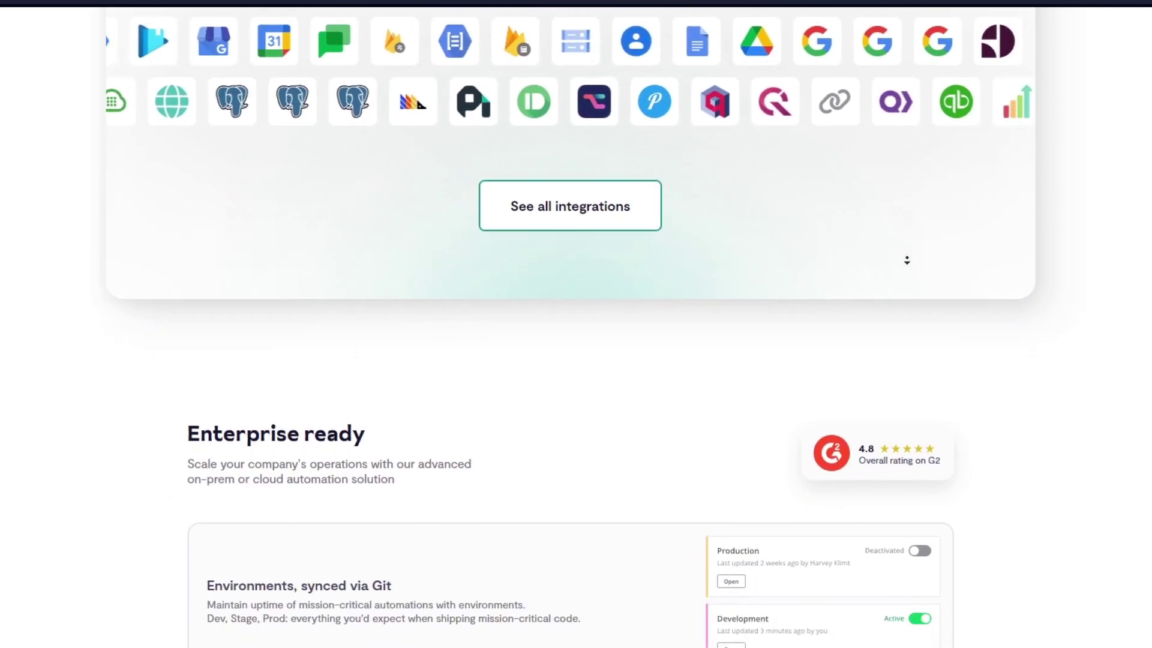
Return to the upper part of the n8n homepage with the sign-up options
{"action": "scroll", "coordinate": [957, 327], "scroll_direction": "up", "scroll_amount": 8}
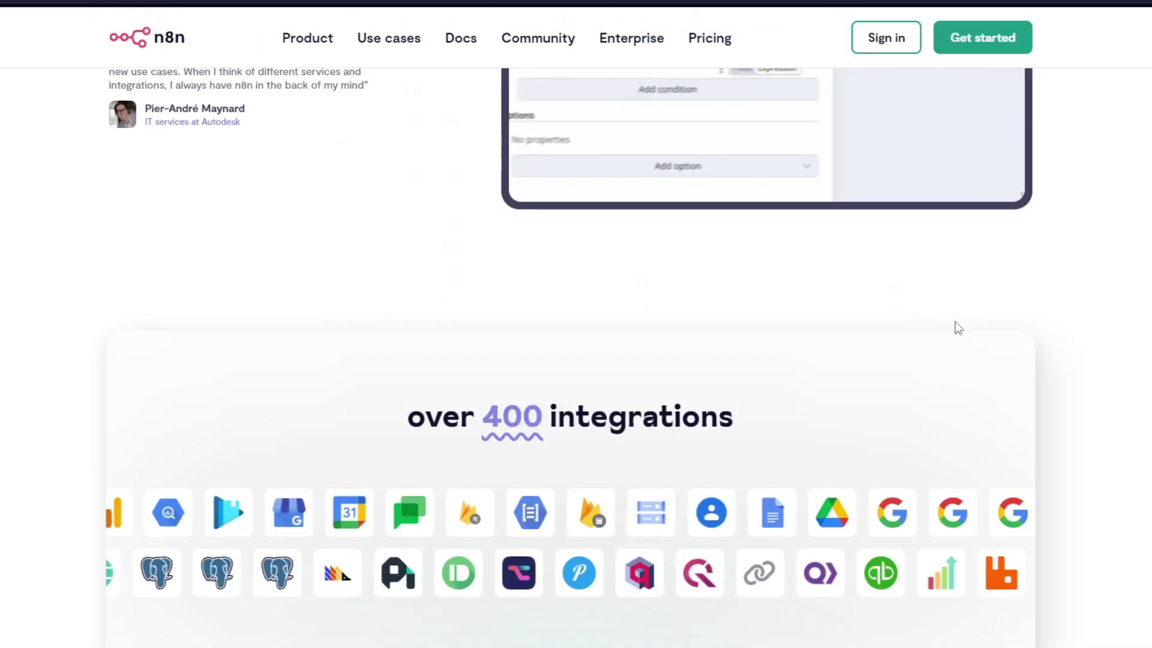
{"action": "scroll", "coordinate": [984, 329], "scroll_direction": "up", "scroll_amount": 5}
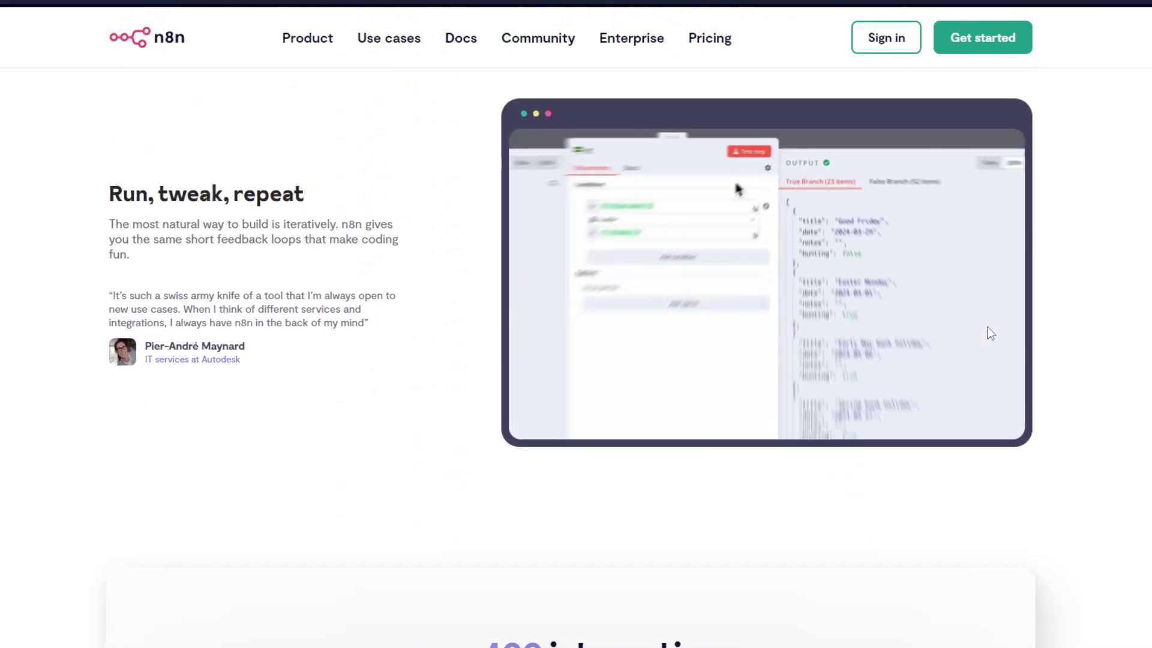
{"action": "scroll", "coordinate": [990, 333], "scroll_direction": "up", "scroll_amount": 15}
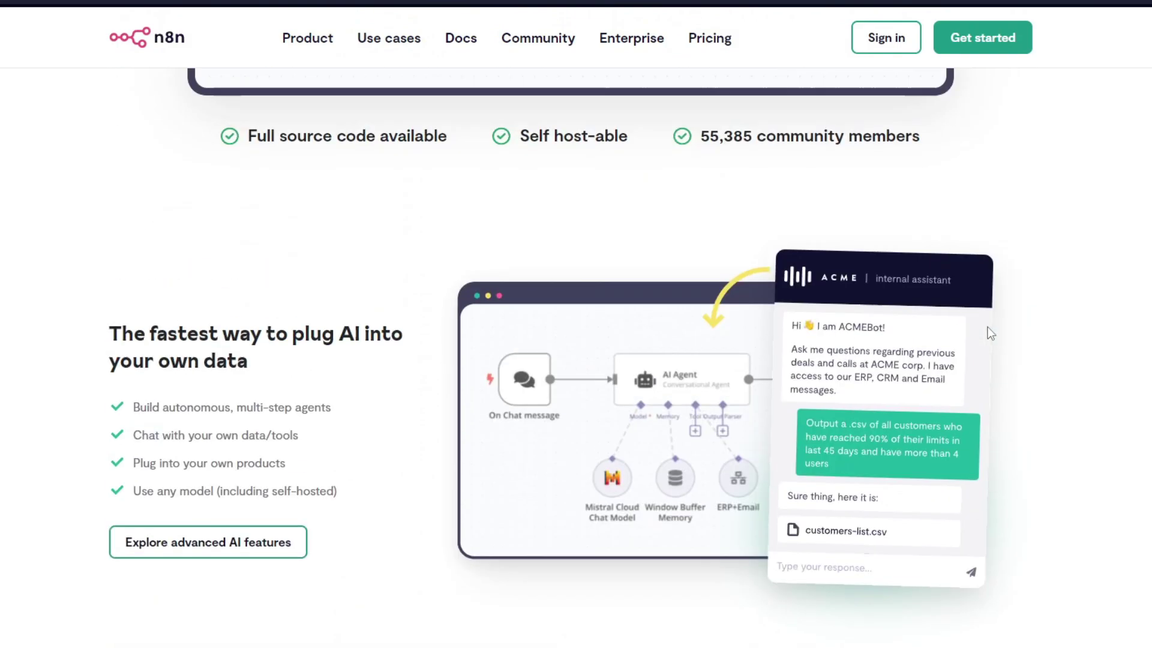
{"action": "scroll", "coordinate": [991, 334], "scroll_direction": "up", "scroll_amount": 12}
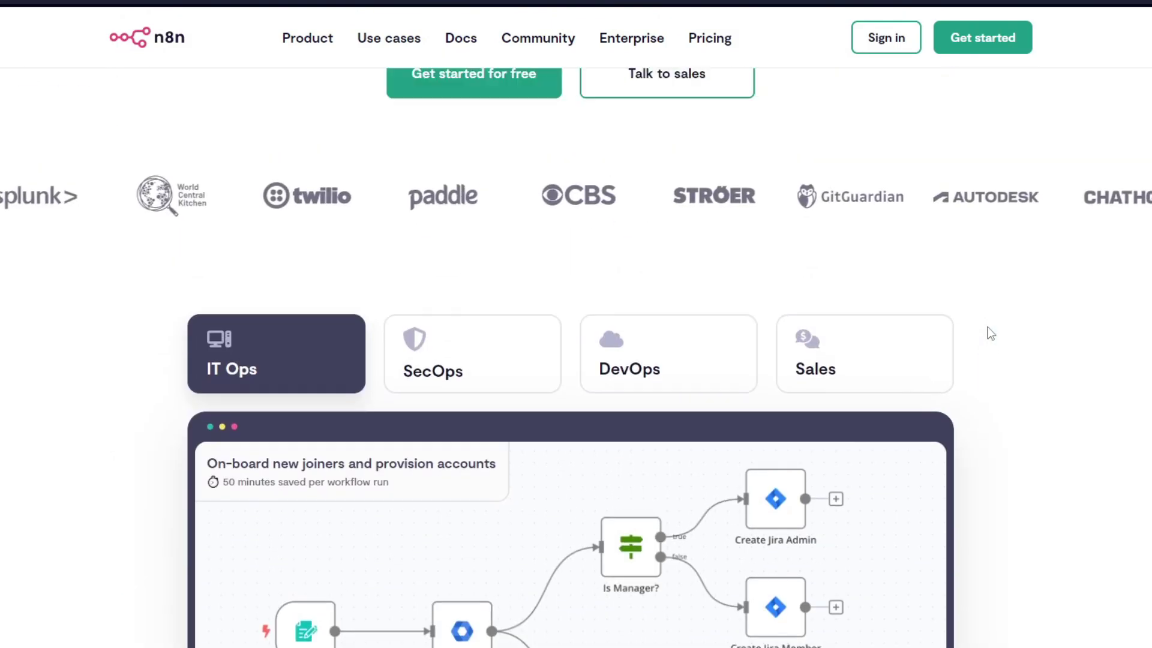
{"action": "scroll", "coordinate": [990, 333], "scroll_direction": "up", "scroll_amount": 5}
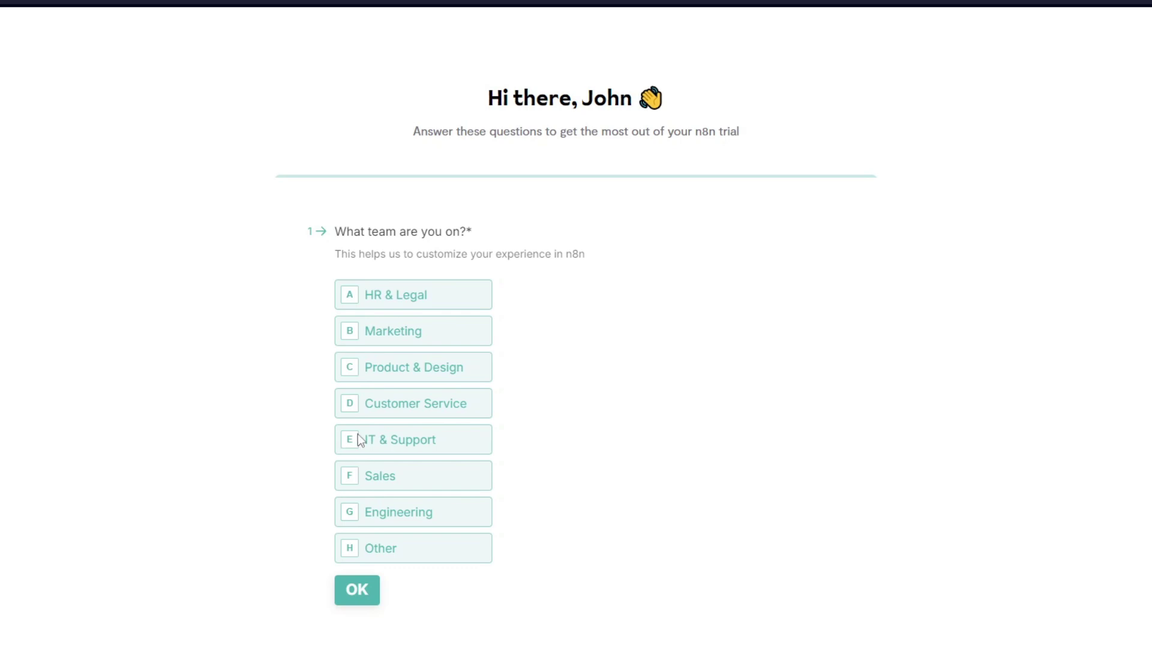
Complete the onboarding questionnaire with company size <20, Make as the previously used tool and Google as the referral source, and submit it
{"action": "left_click", "coordinate": [357, 590]}
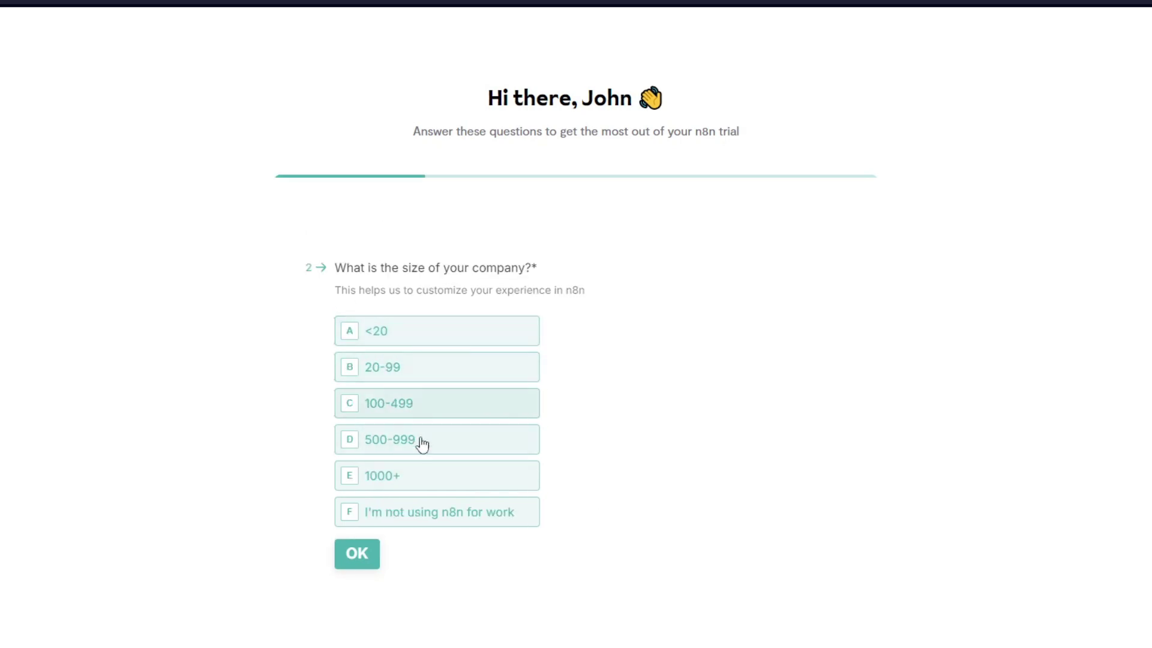
{"action": "left_click", "coordinate": [435, 334]}
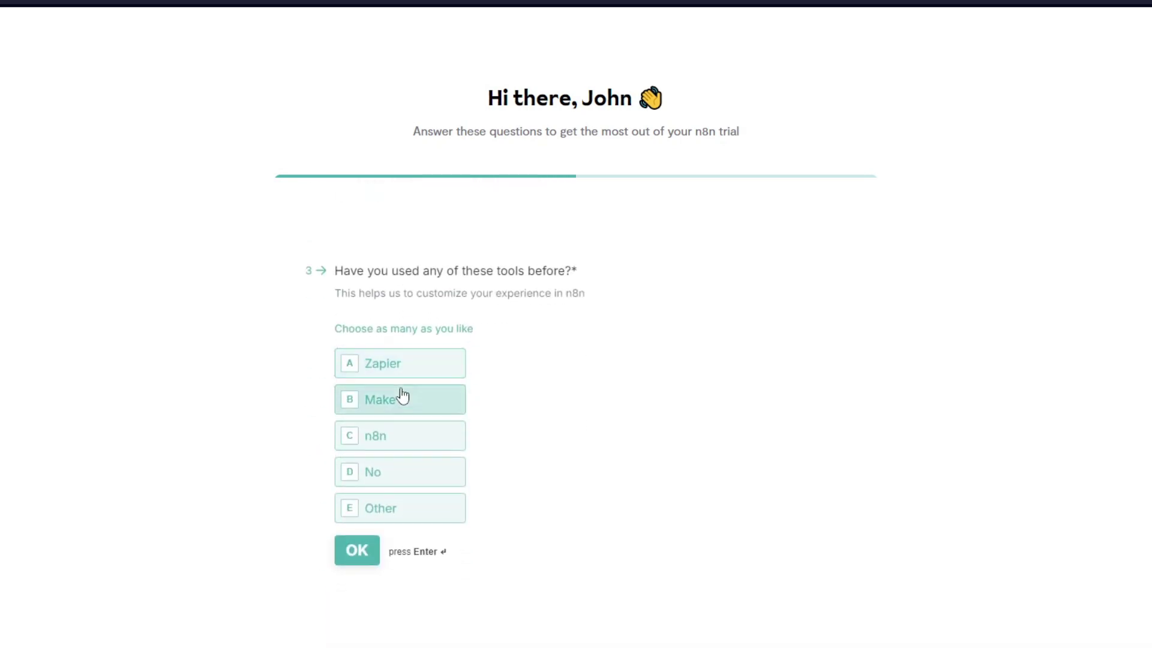
{"action": "left_click", "coordinate": [399, 405]}
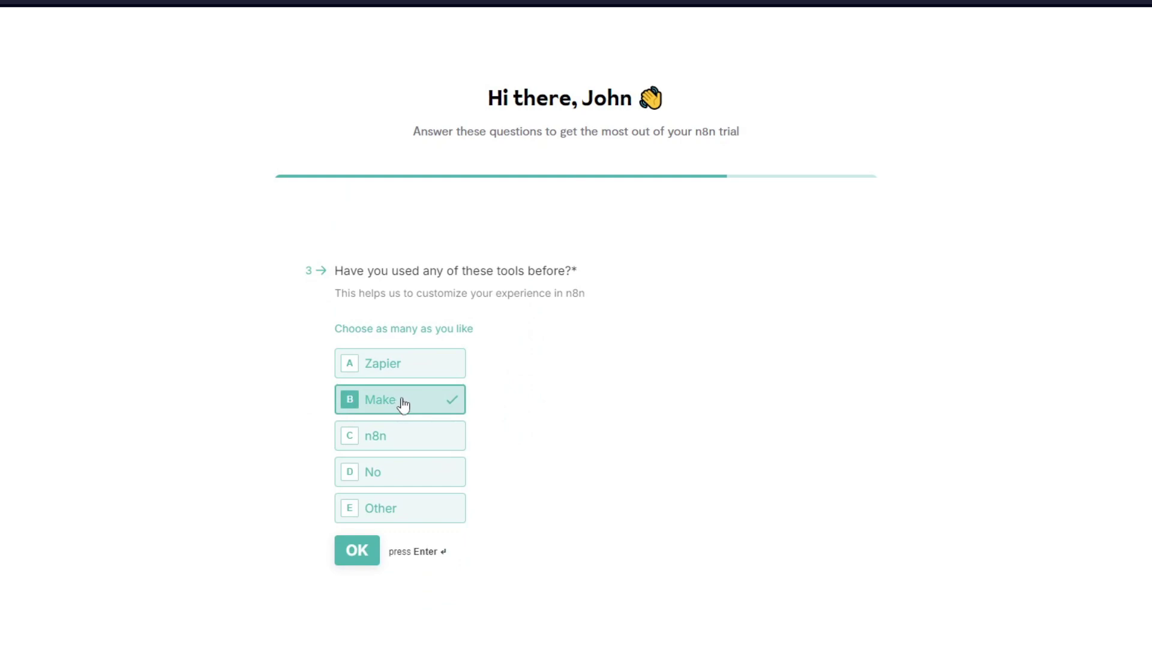
{"action": "left_click", "coordinate": [356, 550]}
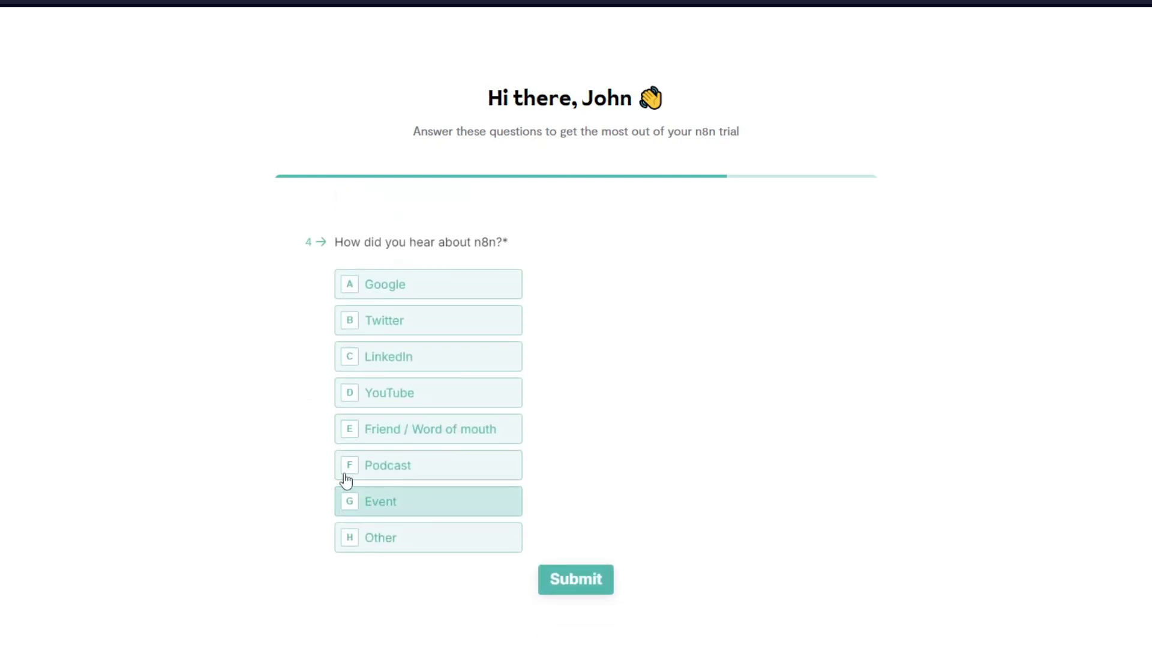
{"action": "left_click", "coordinate": [447, 293]}
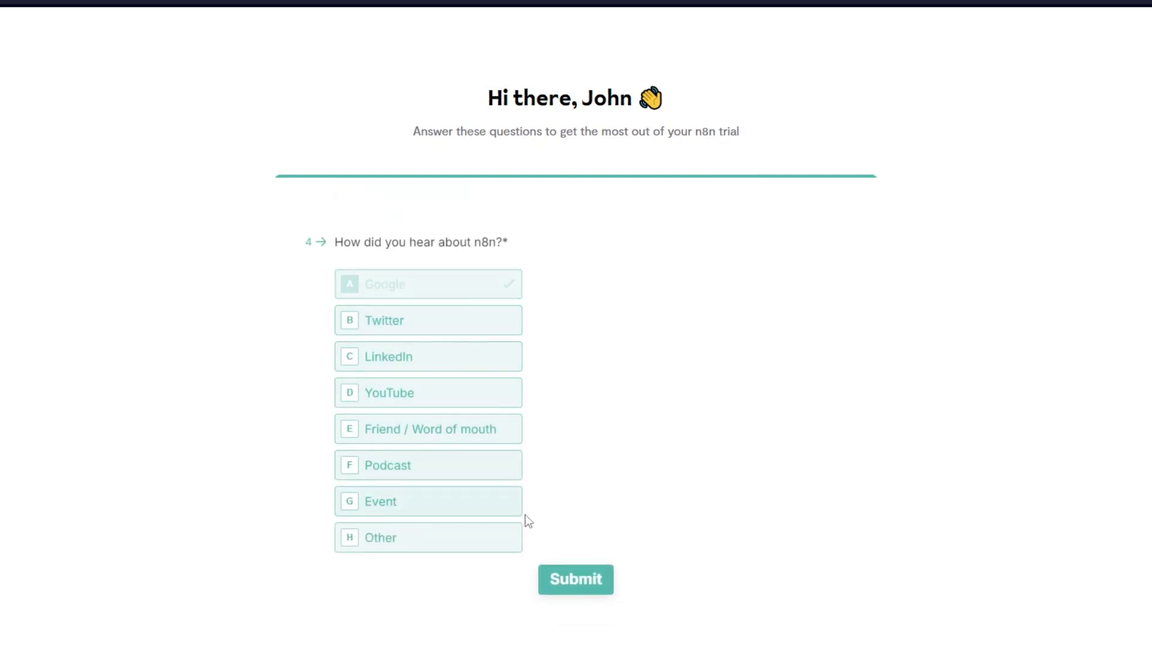
{"action": "left_click", "coordinate": [570, 585]}
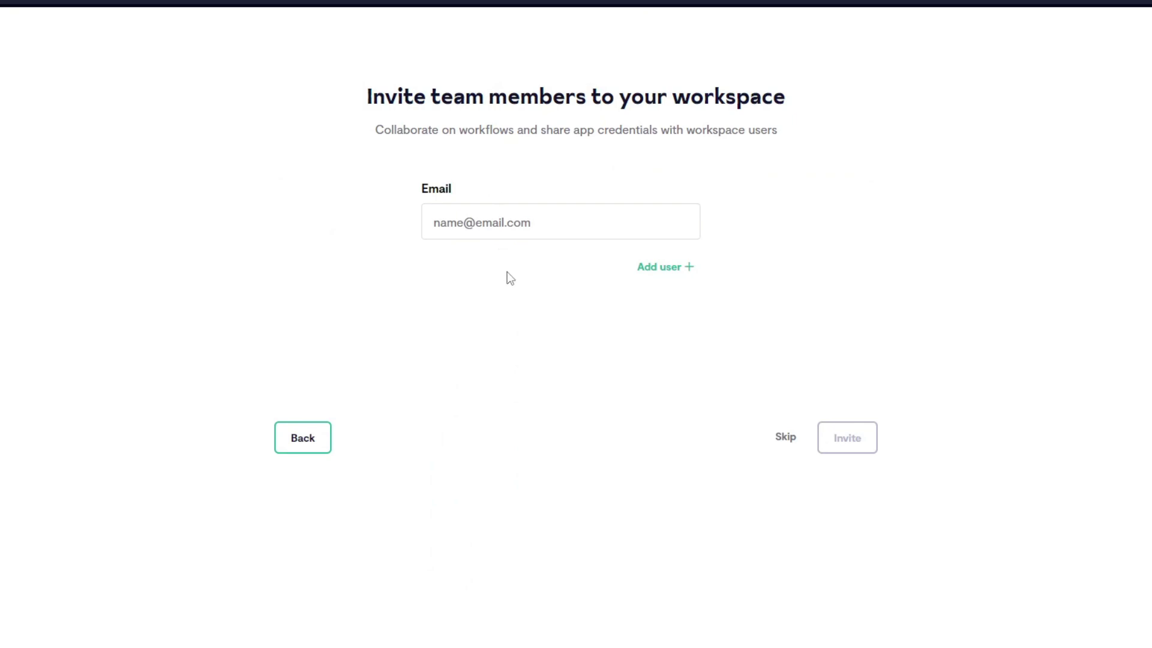
Skip inviting team members, enter the new workspace and open the ready-to-go AI Agent example workflow
{"action": "left_click", "coordinate": [786, 443]}
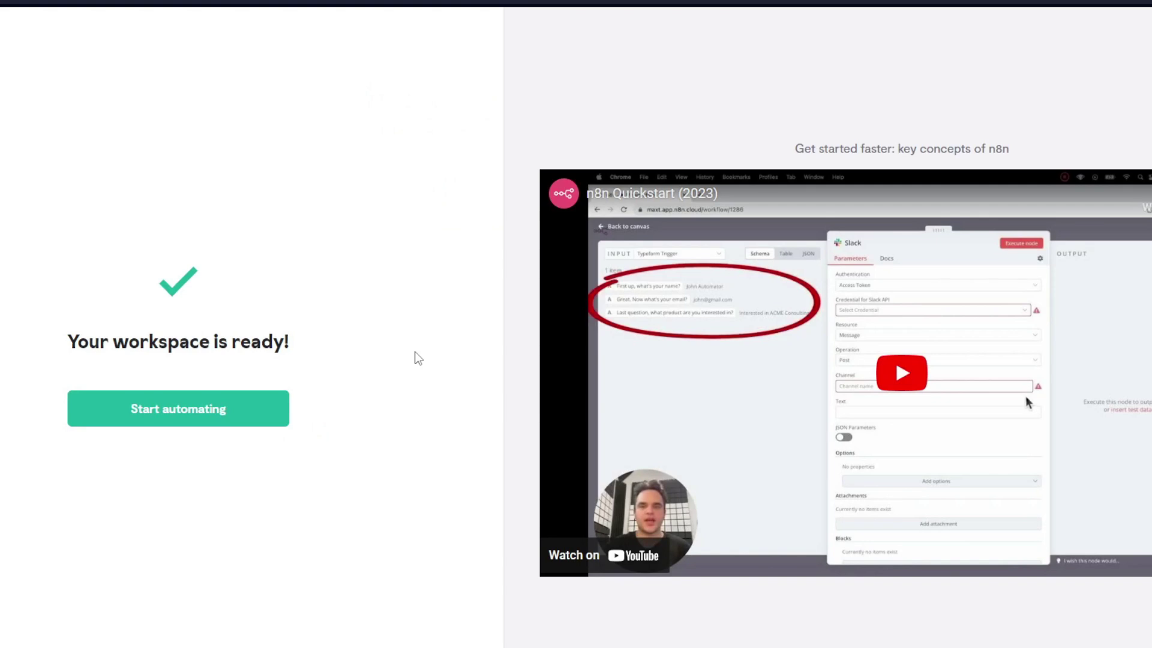
{"action": "left_click", "coordinate": [257, 412]}
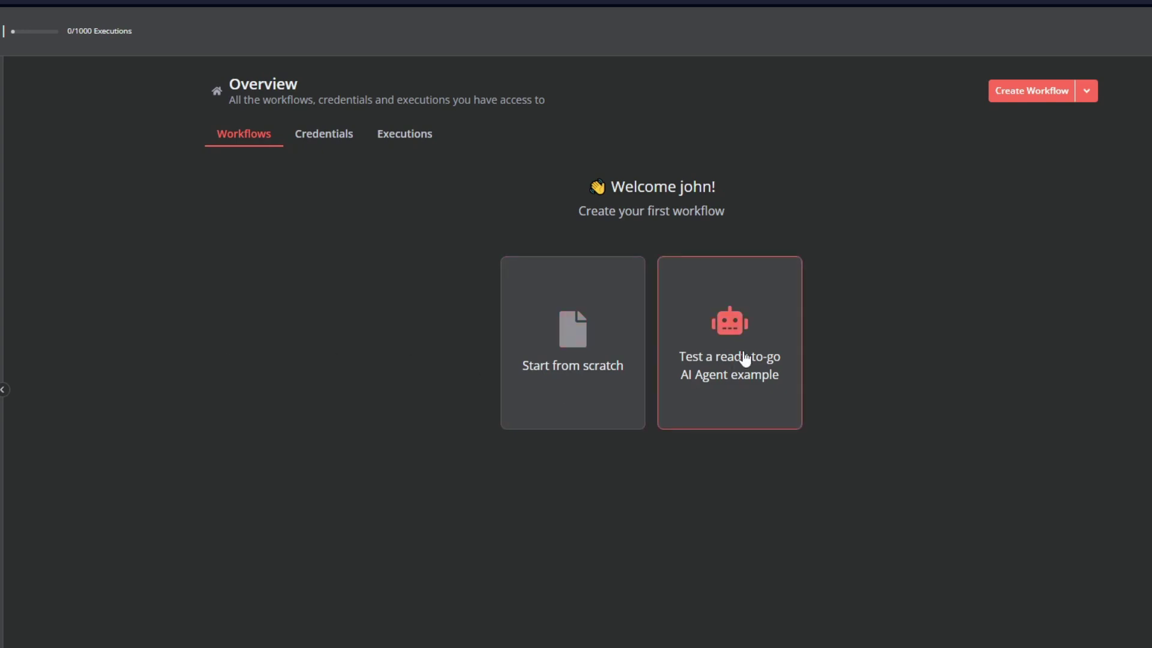
{"action": "left_click", "coordinate": [710, 300]}
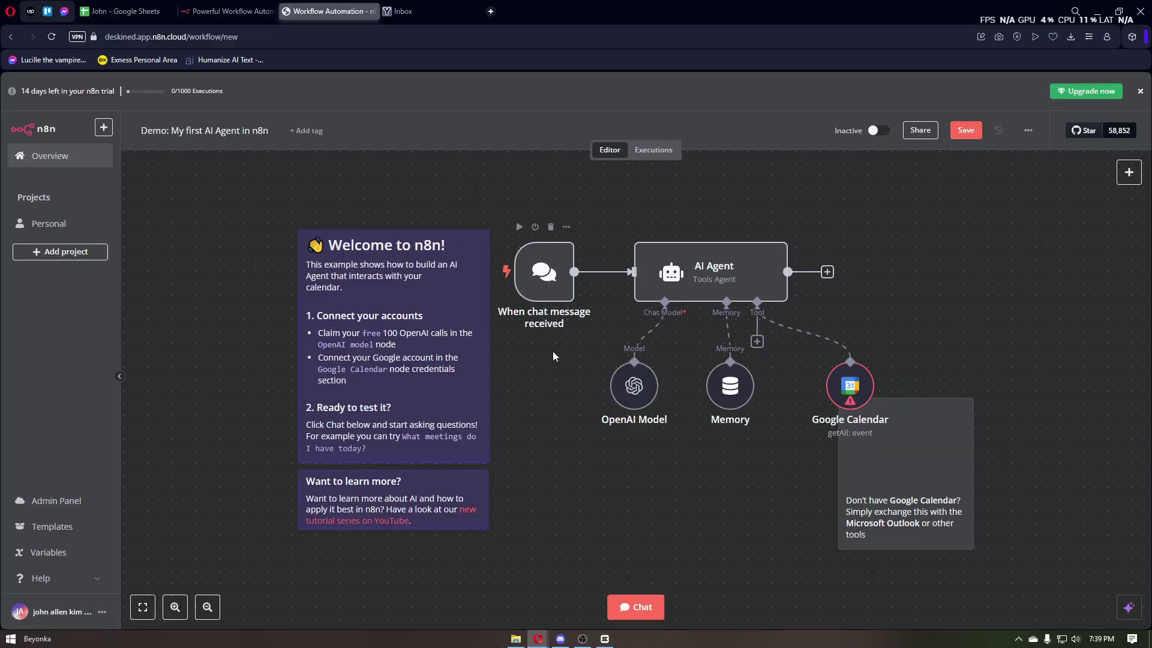
Inspect the chat message trigger node's parameters and the AI Agent's chat model connection
{"action": "double_click", "coordinate": [536, 274]}
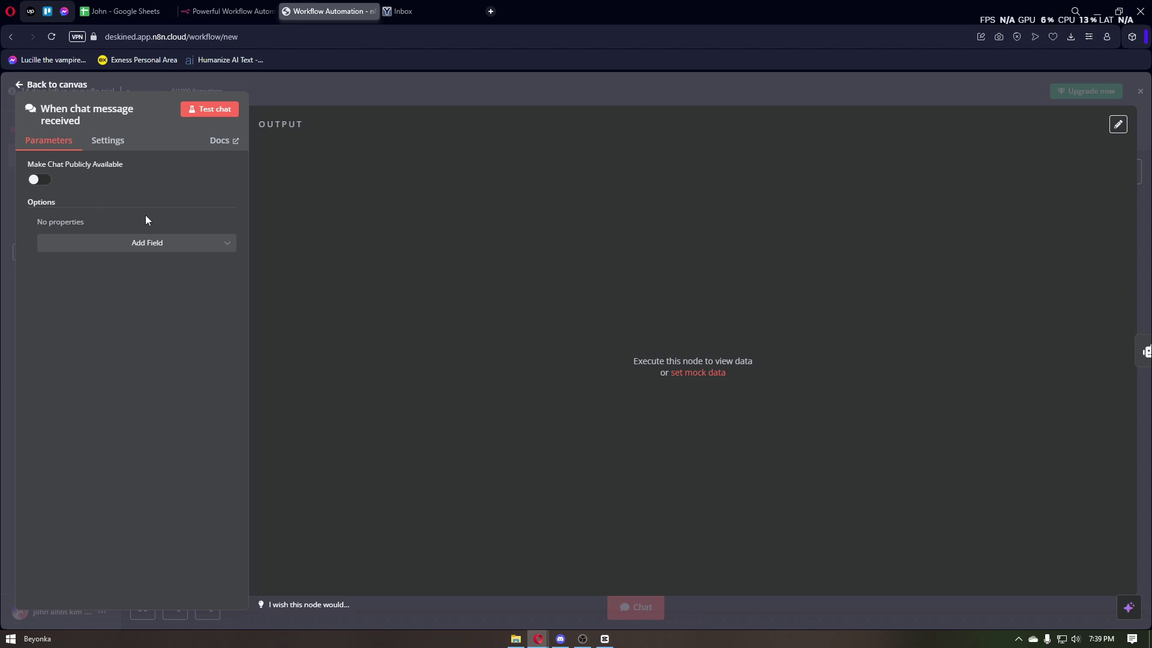
{"action": "key", "text": "Escape"}
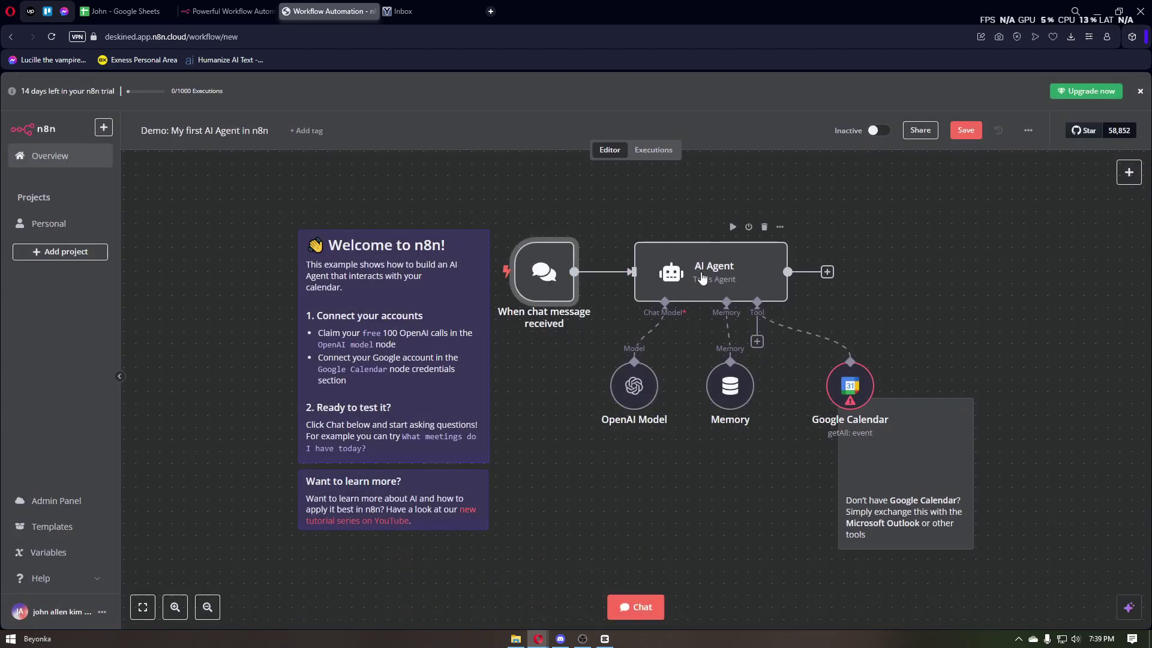
{"action": "mouse_move", "coordinate": [673, 326]}
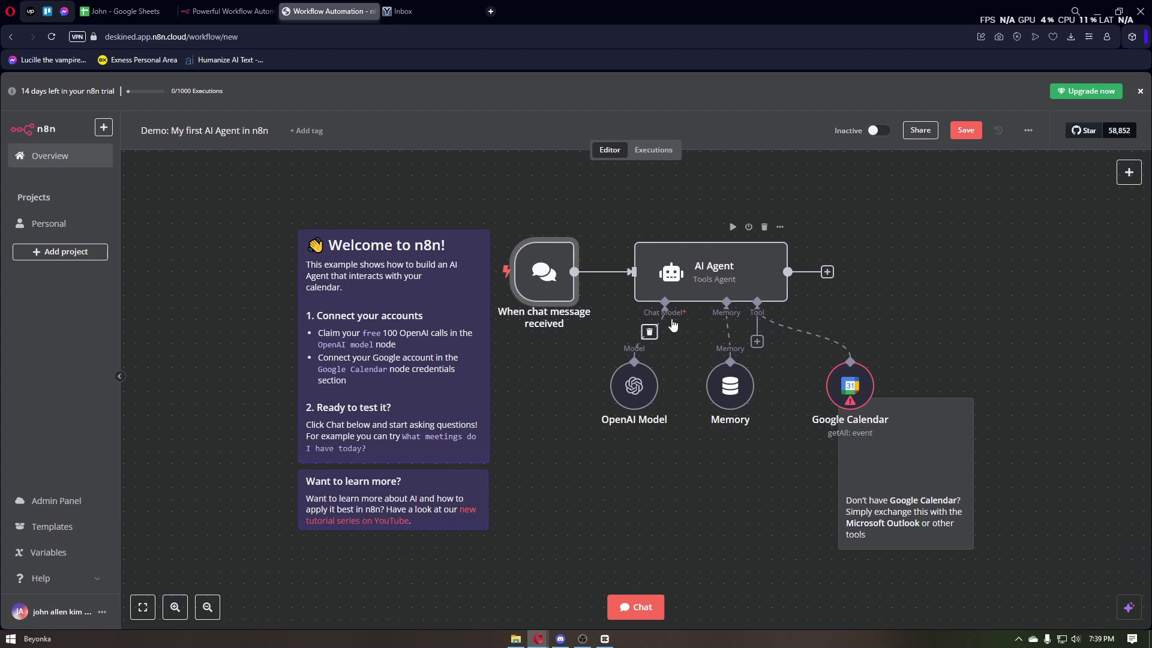
In the OpenAI Model node, select the n8n free OpenAI API credits credential and the gpt-4o-mini model
{"action": "double_click", "coordinate": [633, 389]}
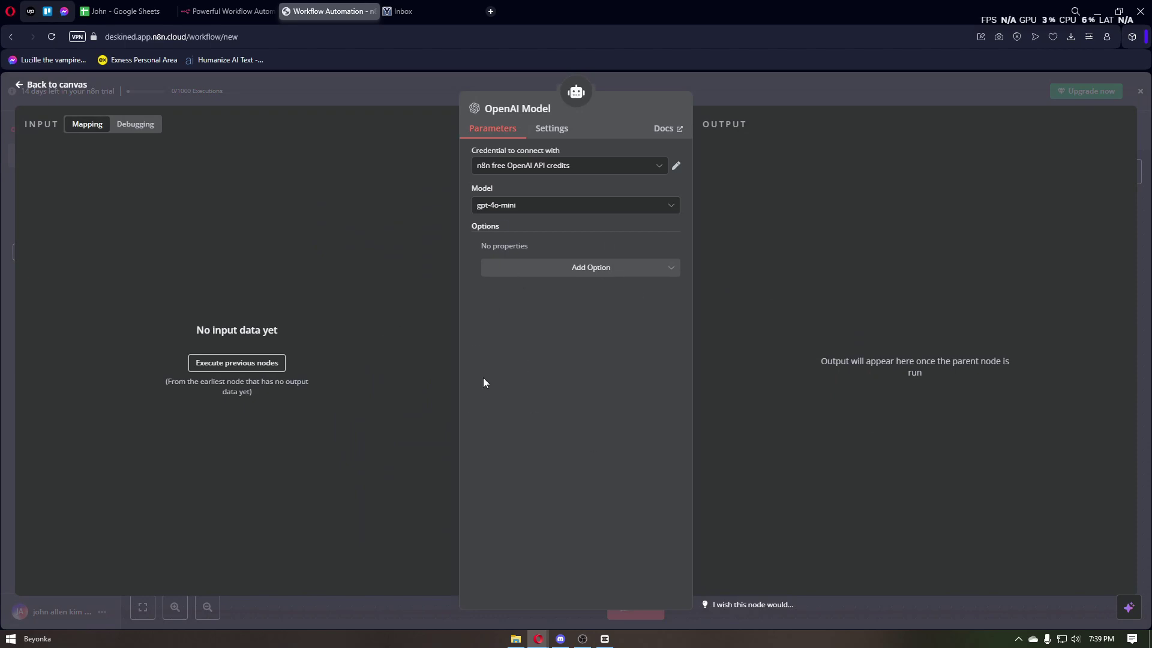
{"action": "left_click", "coordinate": [529, 167]}
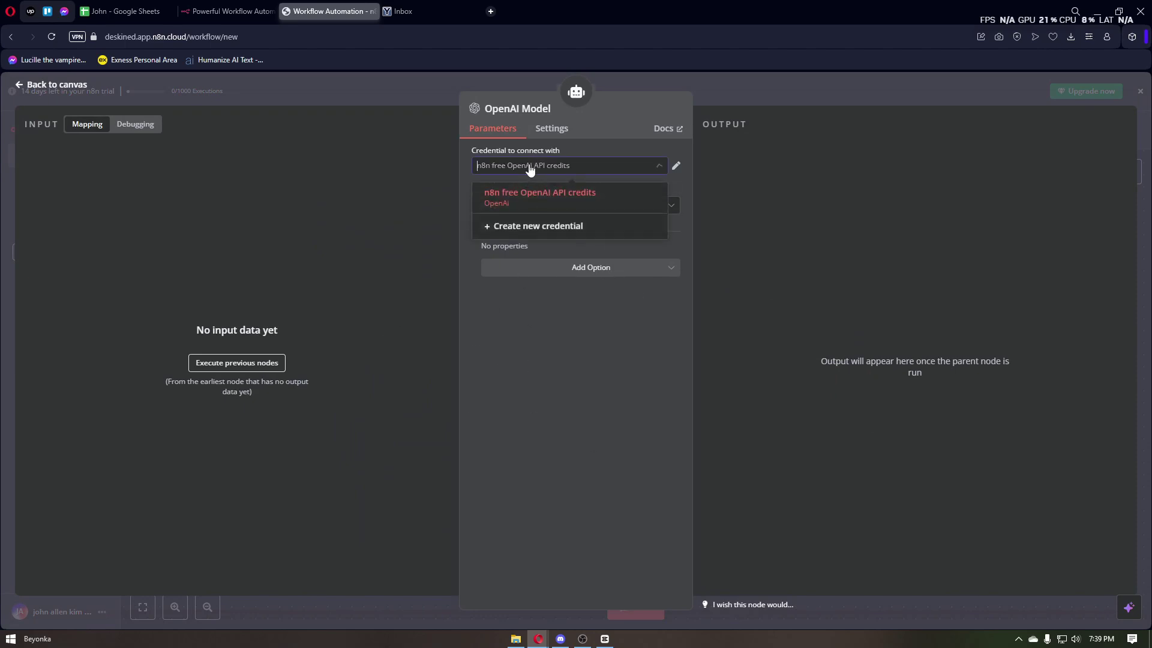
{"action": "left_click", "coordinate": [538, 205]}
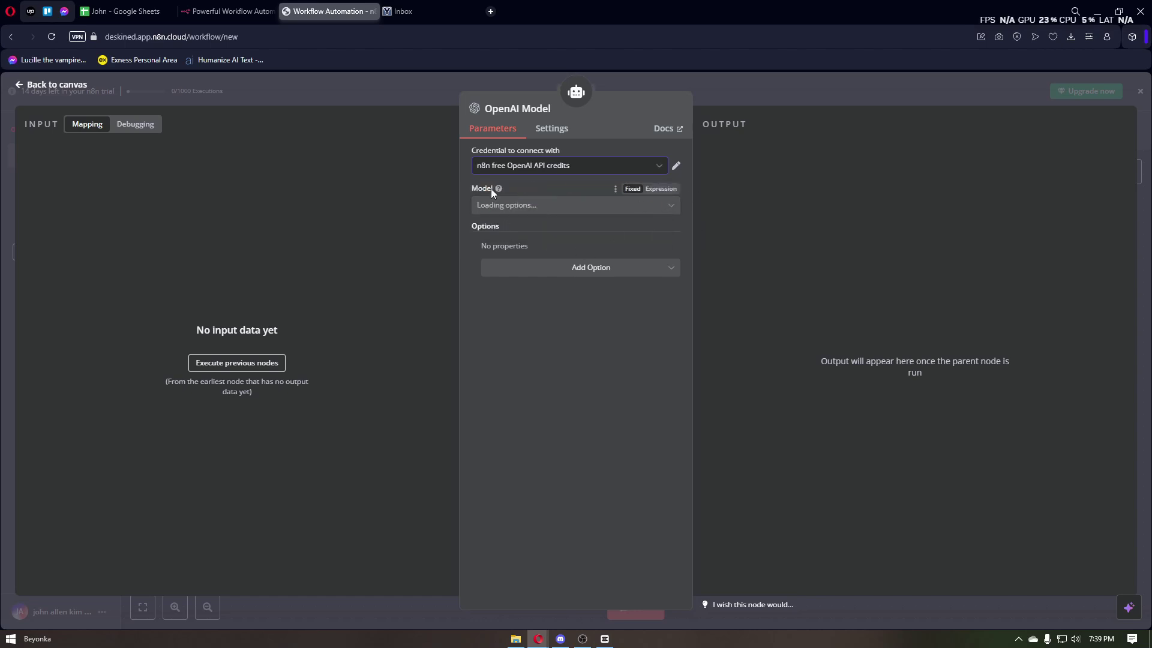
{"action": "left_click", "coordinate": [558, 205]}
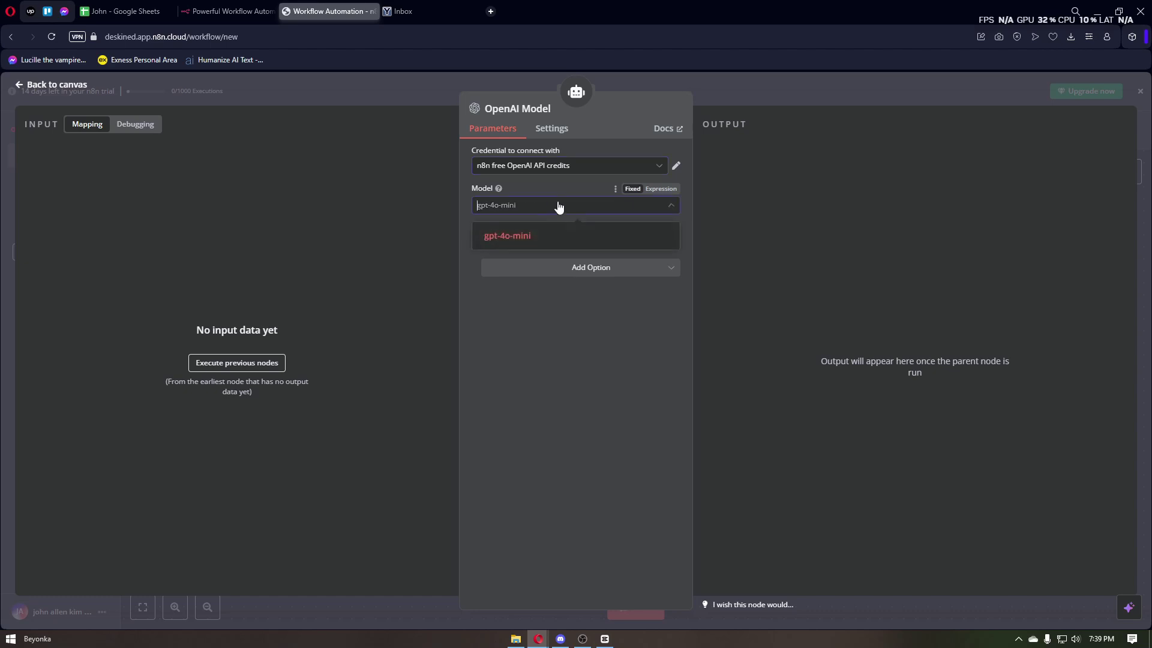
{"action": "left_click", "coordinate": [563, 235]}
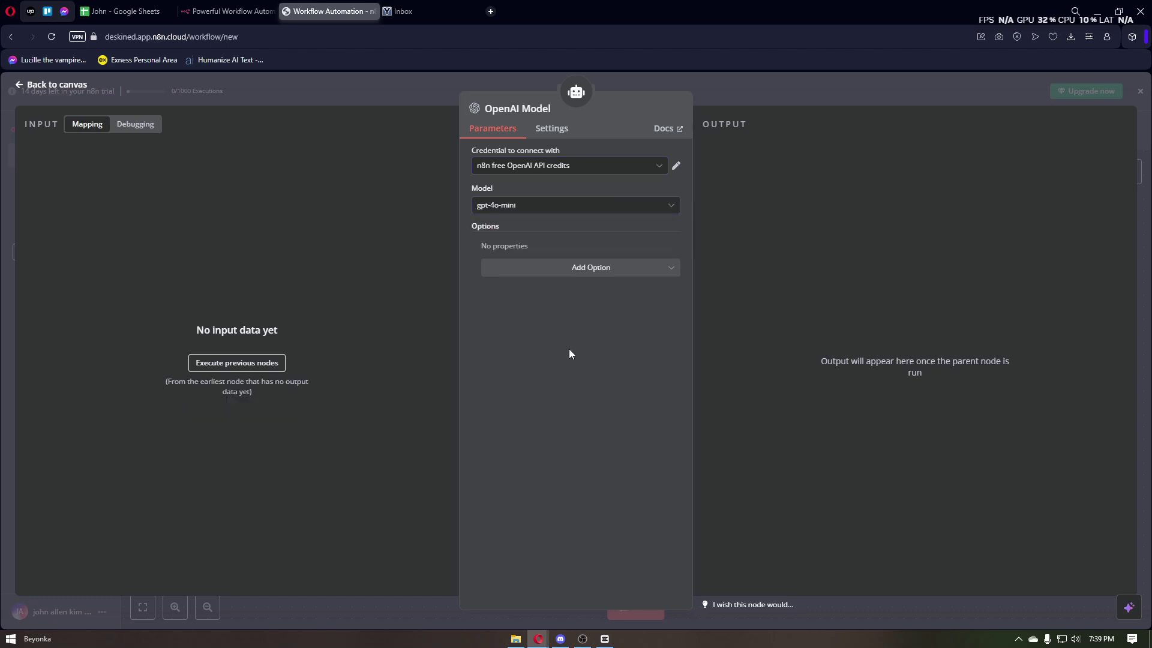
Review the OpenAI Model node's additional options and its settings, and return to the canvas
{"action": "left_click", "coordinate": [585, 271]}
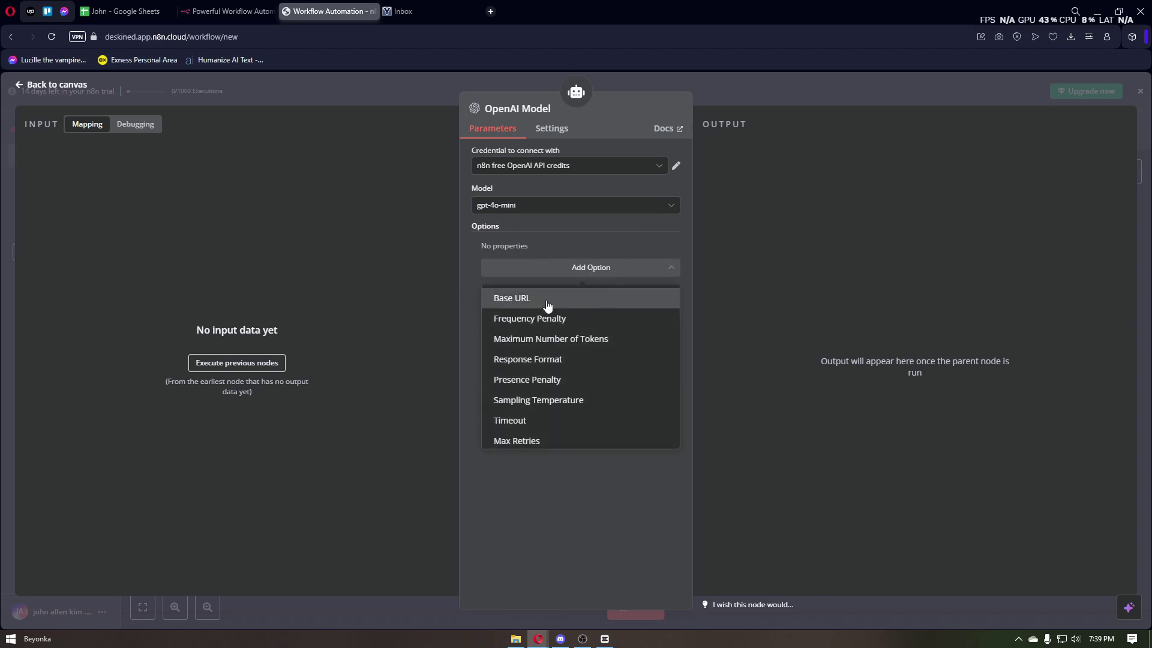
{"action": "scroll", "coordinate": [546, 318], "scroll_direction": "down", "scroll_amount": 1}
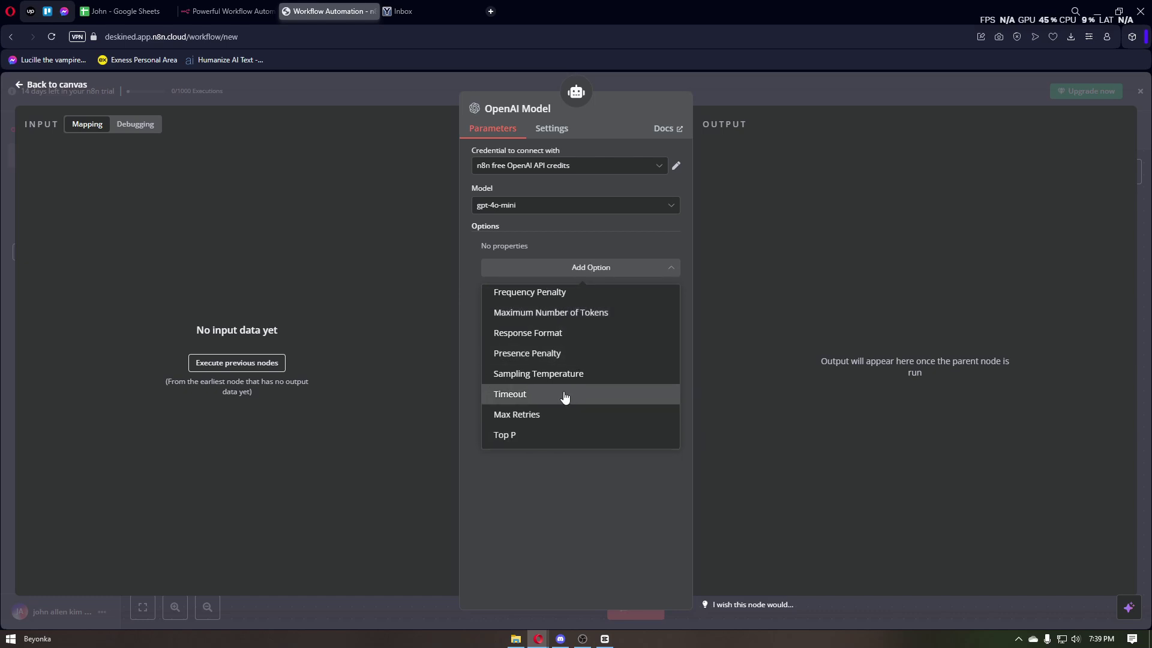
{"action": "scroll", "coordinate": [564, 397], "scroll_direction": "up", "scroll_amount": 1}
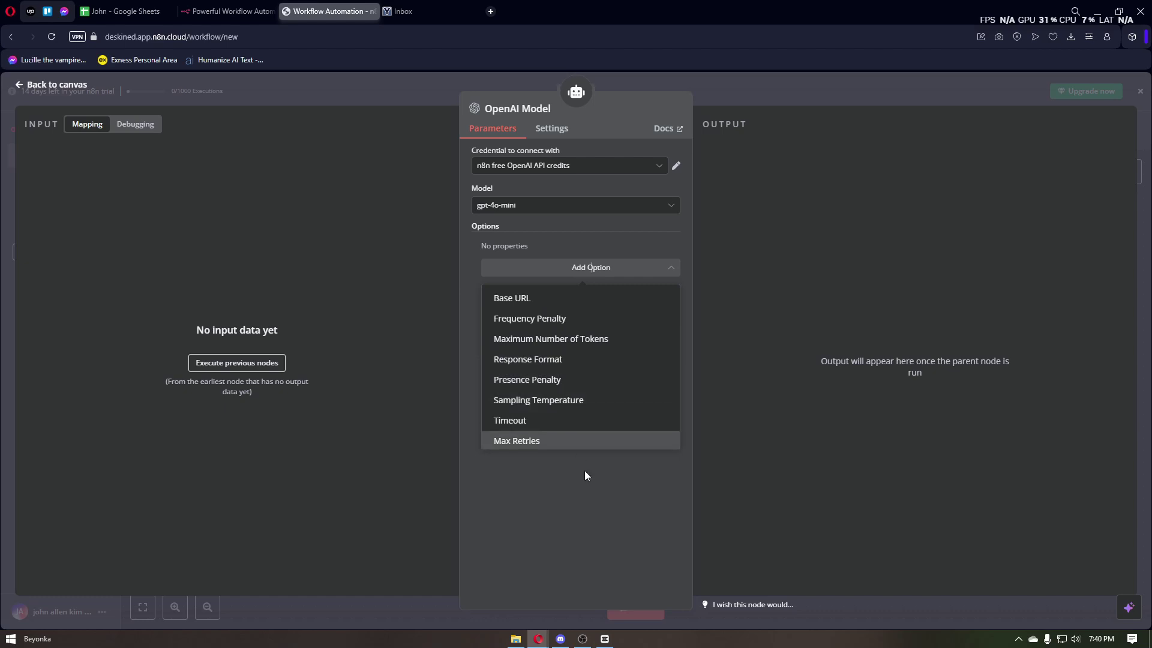
{"action": "left_click", "coordinate": [564, 458]}
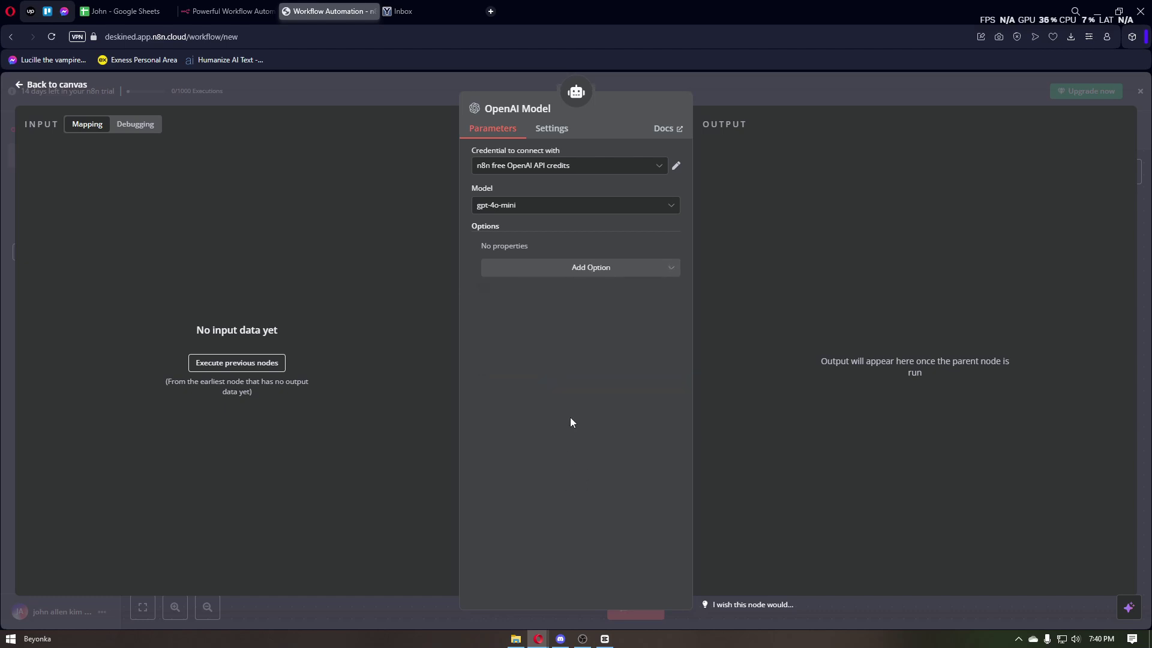
{"action": "left_click", "coordinate": [549, 132]}
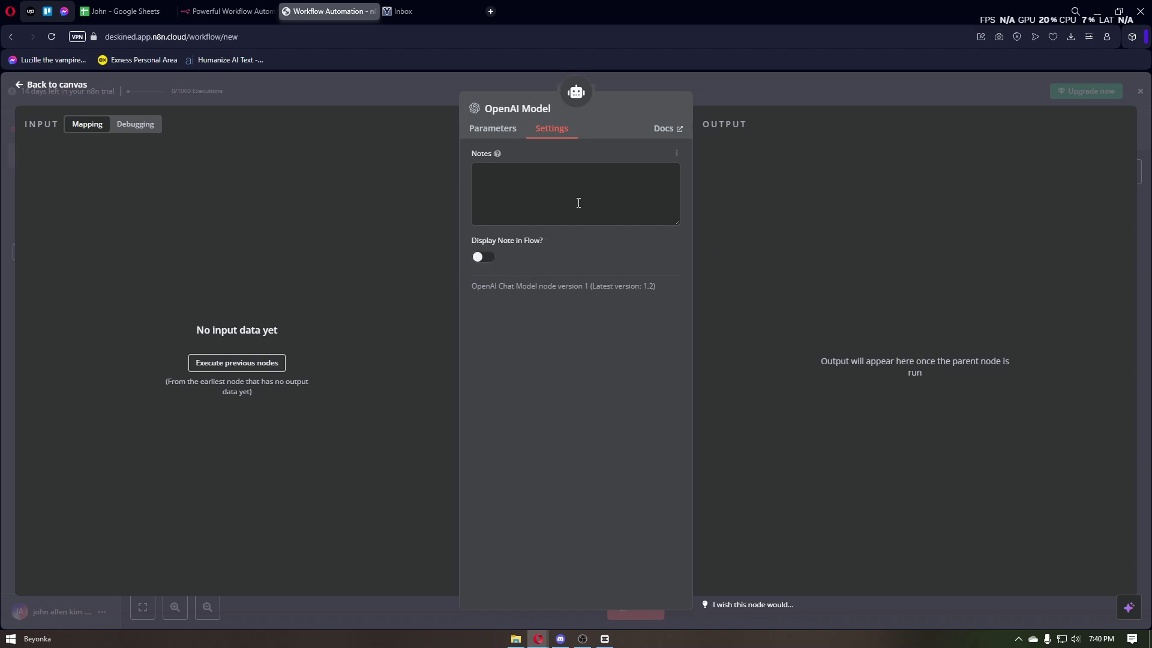
{"action": "left_click", "coordinate": [20, 85]}
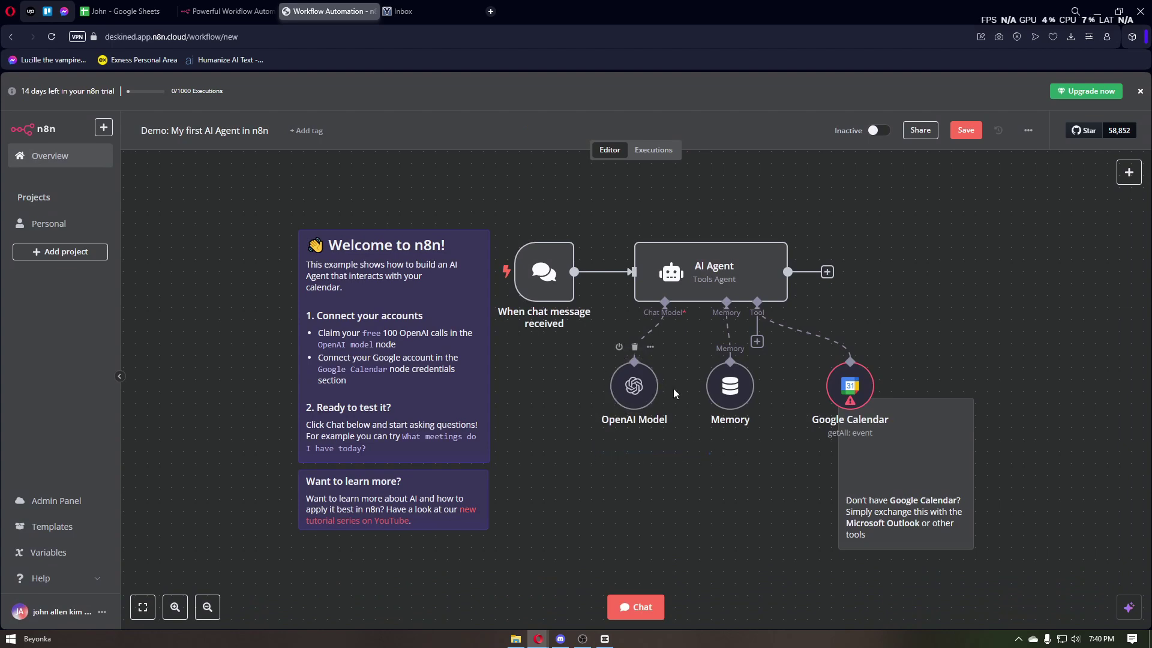
Review the Memory node's settings, session parameters and context window length, and return to the canvas
{"action": "double_click", "coordinate": [730, 390]}
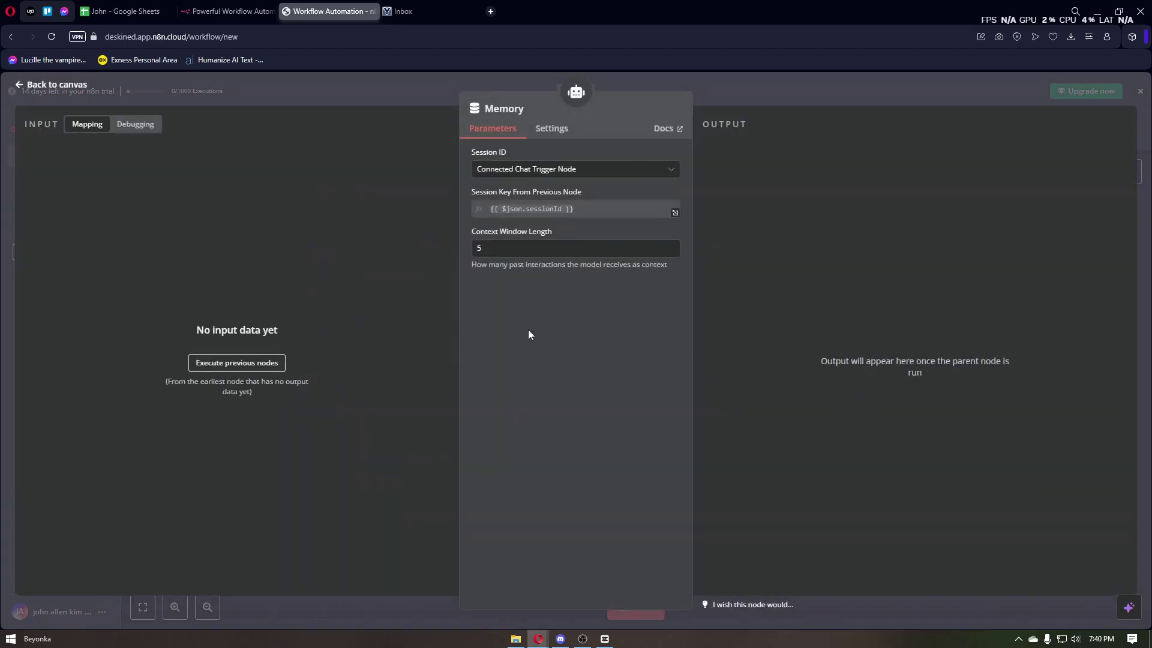
{"action": "left_click", "coordinate": [539, 133]}
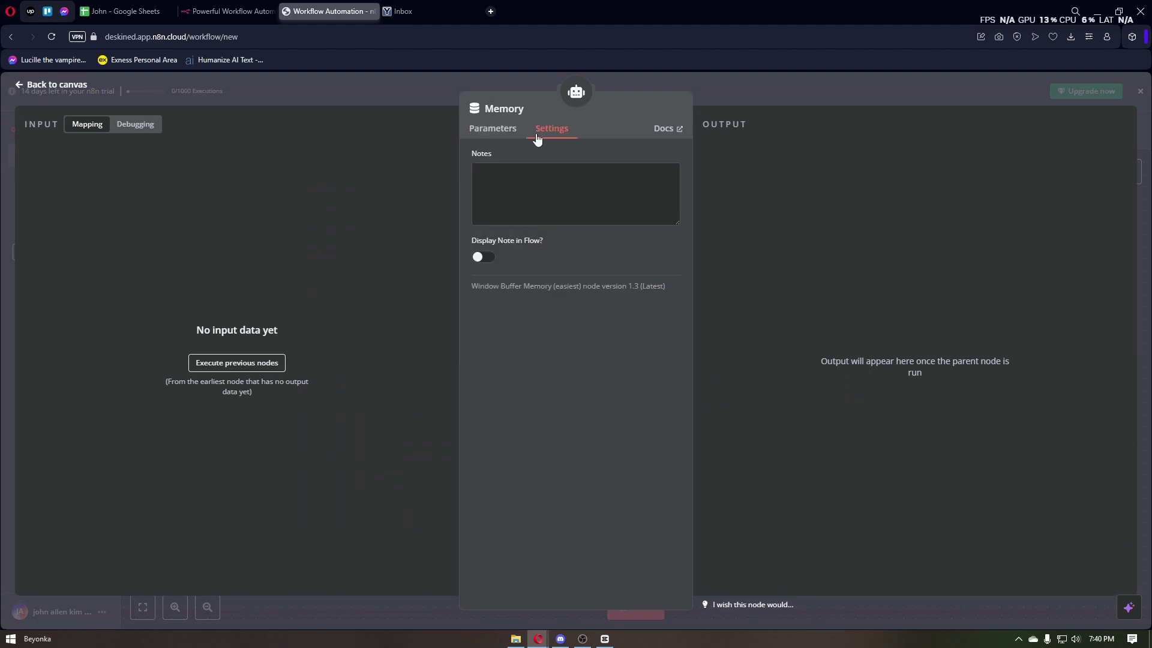
{"action": "left_click", "coordinate": [493, 129]}
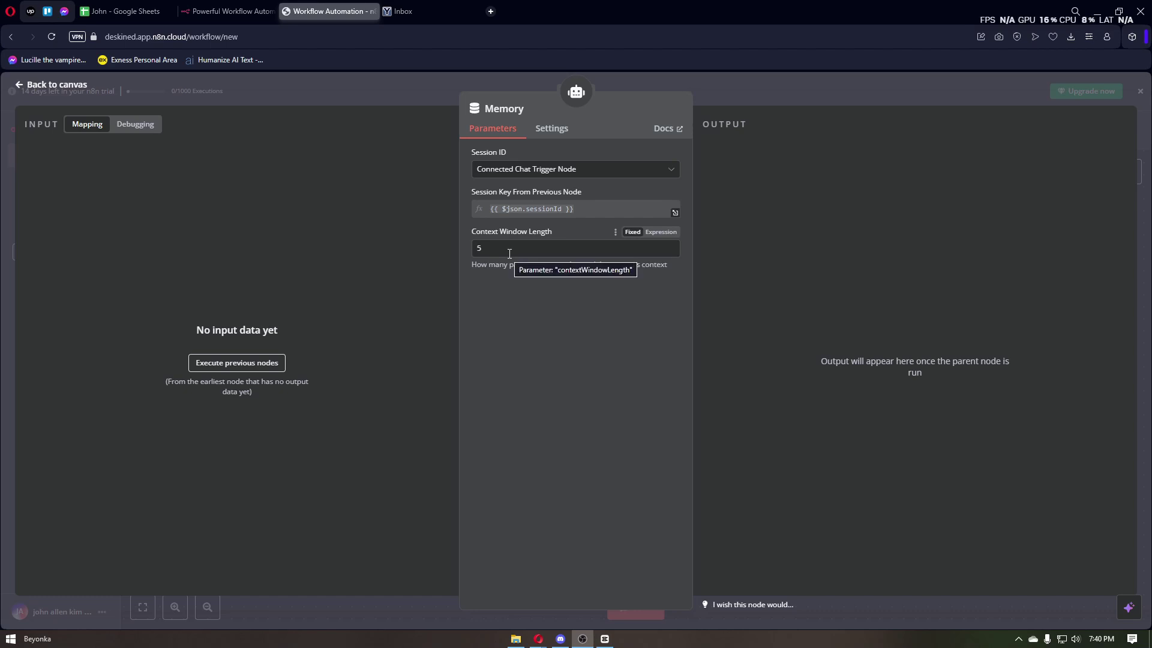
{"action": "left_click", "coordinate": [549, 252]}
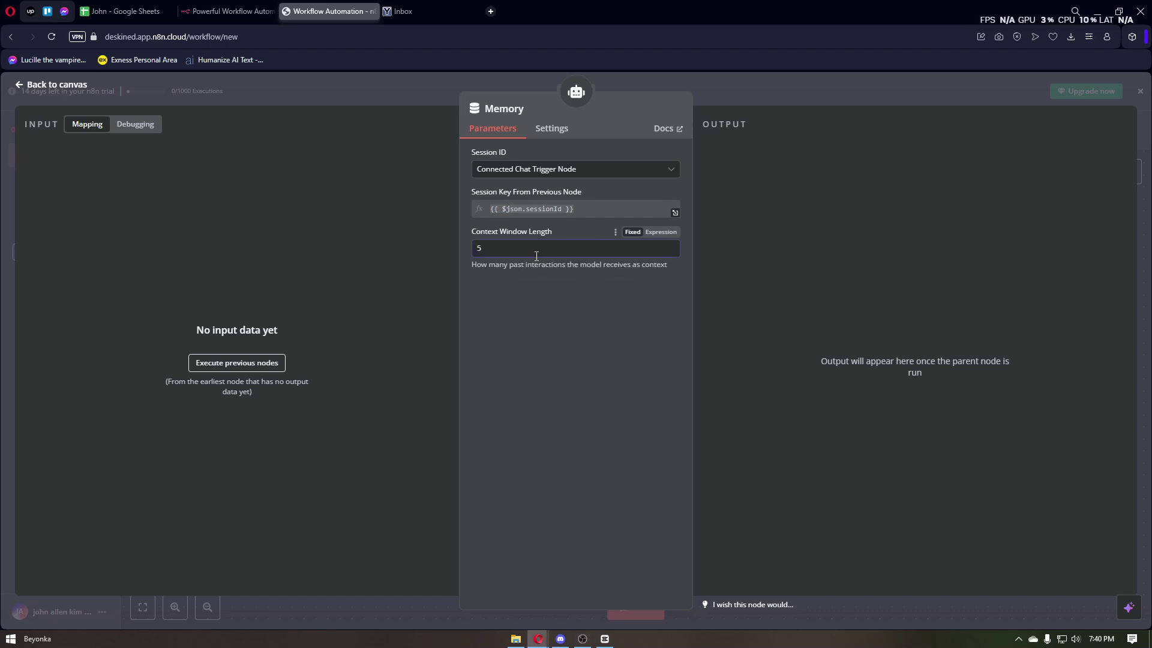
{"action": "left_click", "coordinate": [20, 84]}
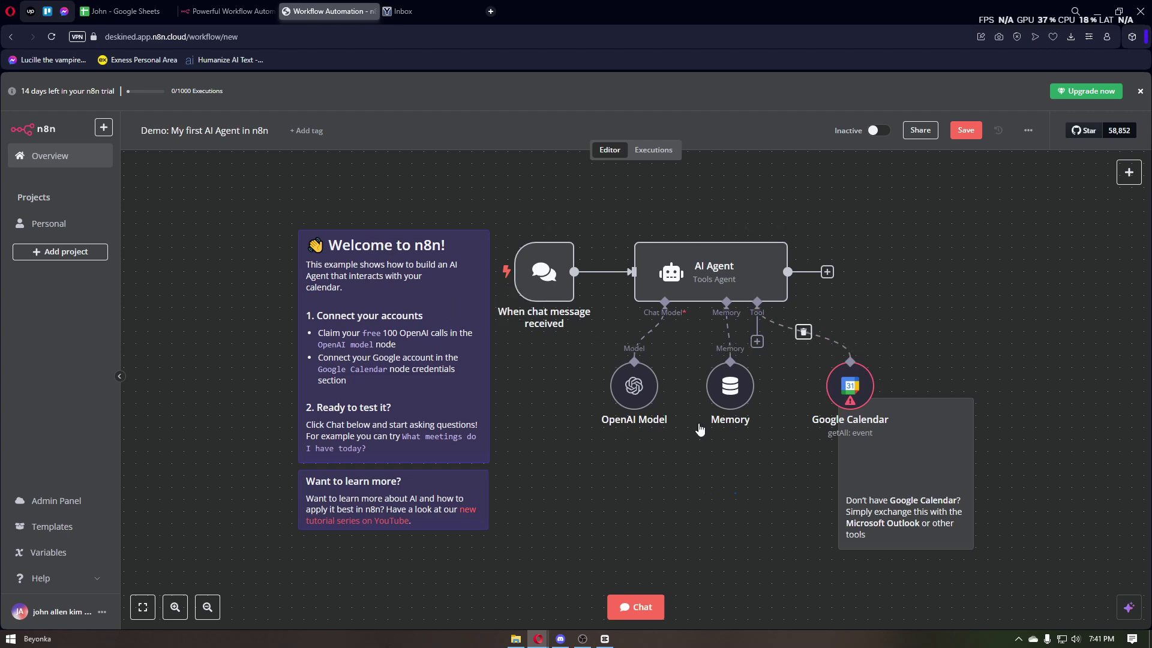
Examine the Google Calendar node's parameters, including the available tool description and resource choices
{"action": "left_click", "coordinate": [847, 386]}
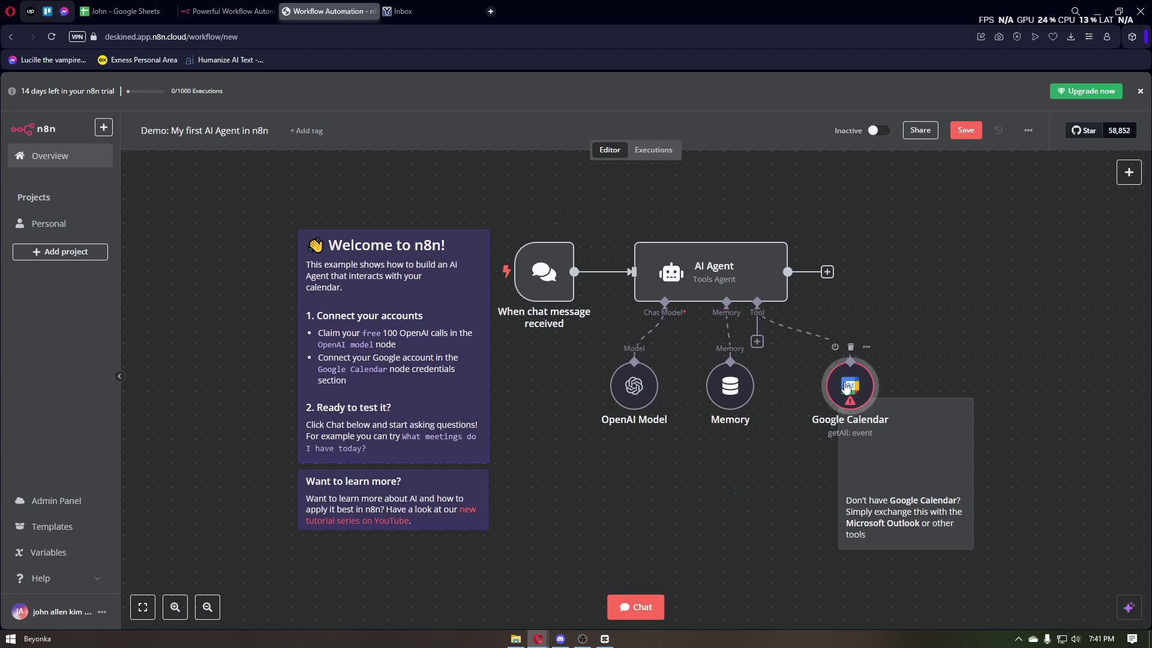
{"action": "double_click", "coordinate": [847, 386]}
{"action": "scroll", "coordinate": [607, 317], "scroll_direction": "down", "scroll_amount": 2}
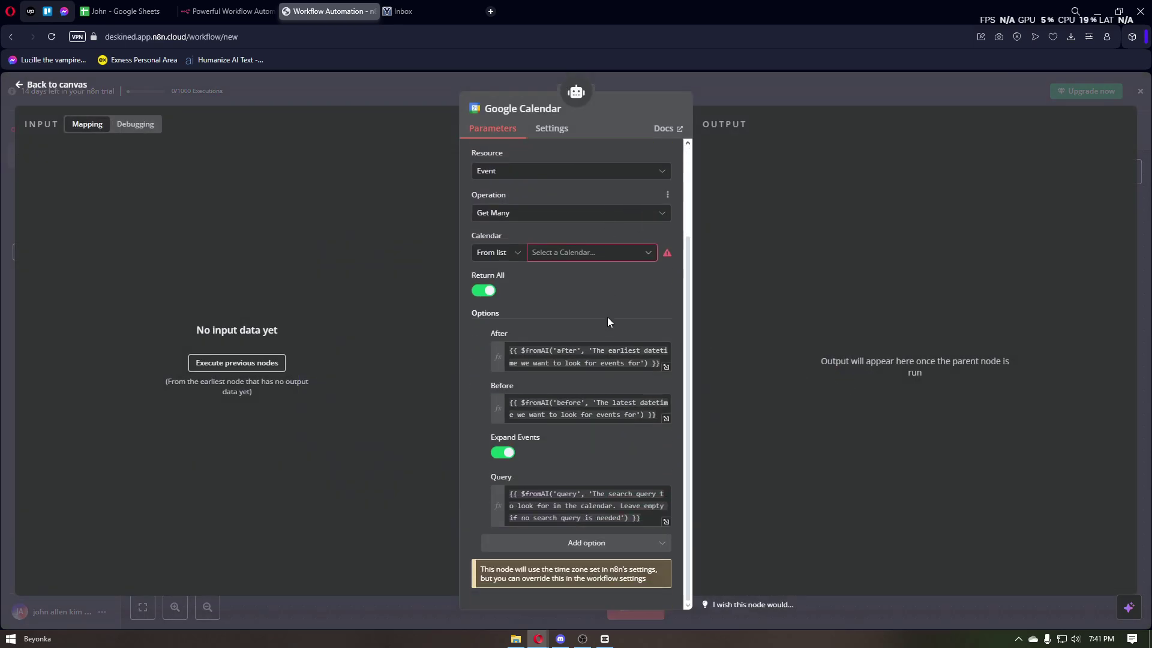
{"action": "scroll", "coordinate": [600, 315], "scroll_direction": "up", "scroll_amount": 2}
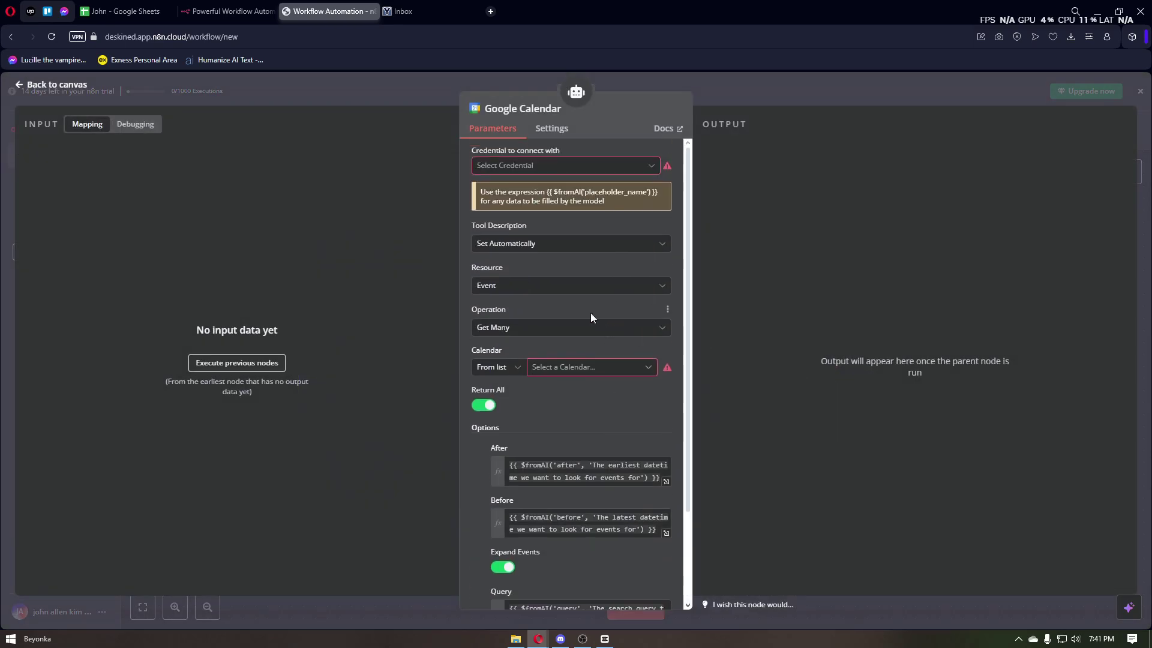
{"action": "left_click", "coordinate": [537, 245]}
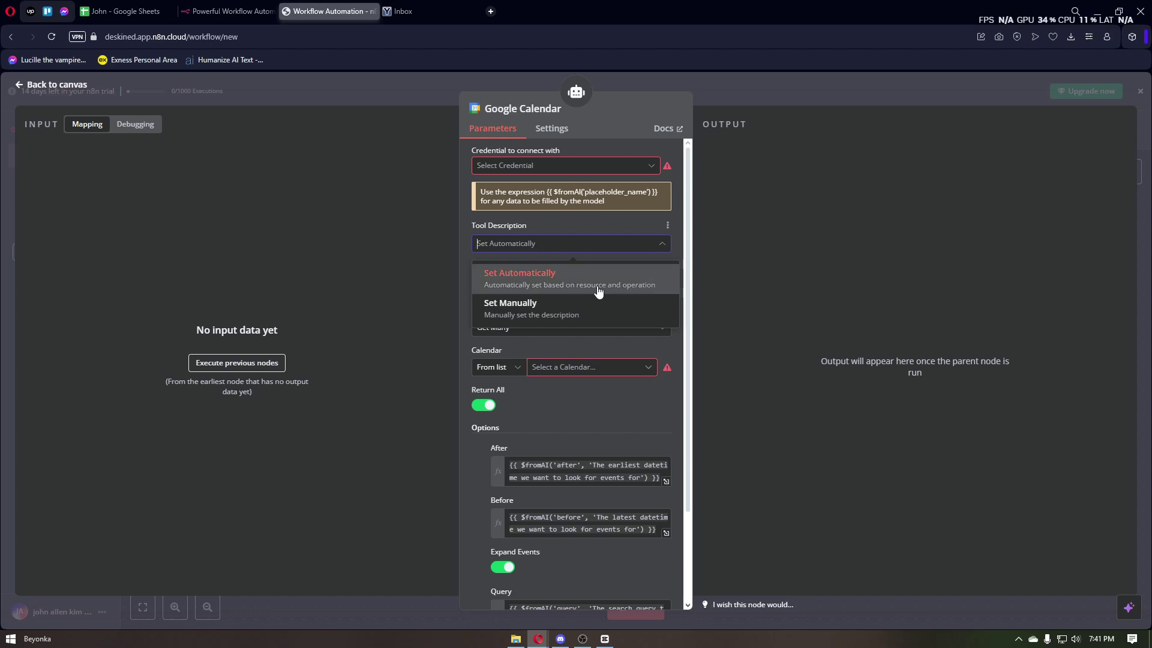
{"action": "left_click", "coordinate": [565, 250]}
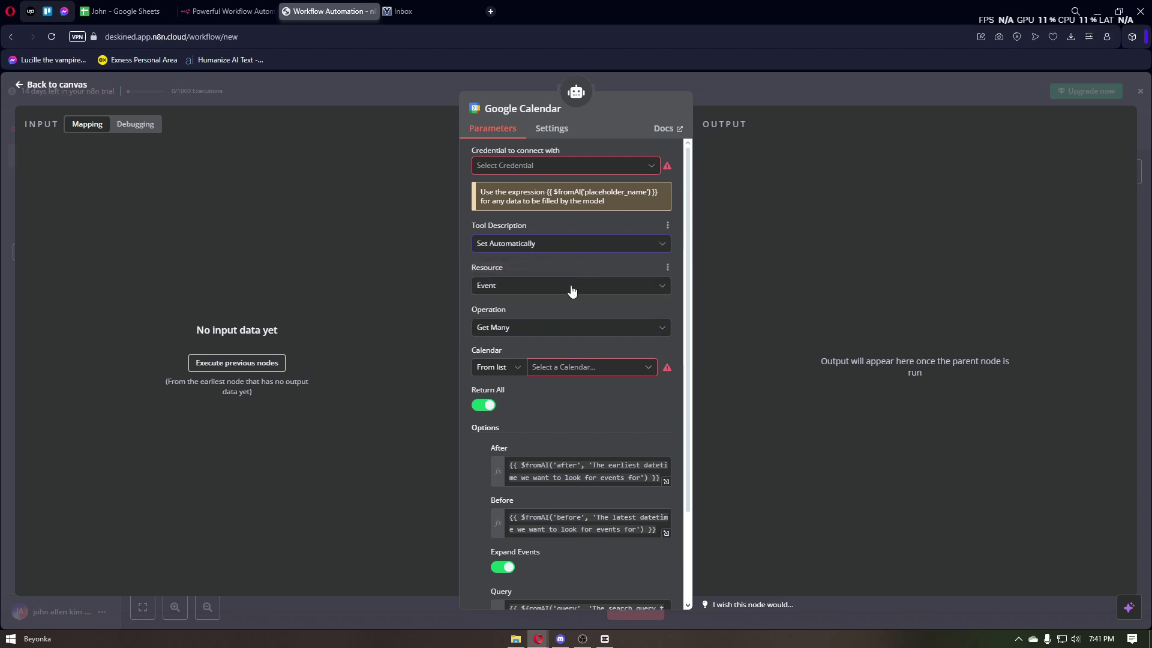
{"action": "left_click", "coordinate": [492, 293]}
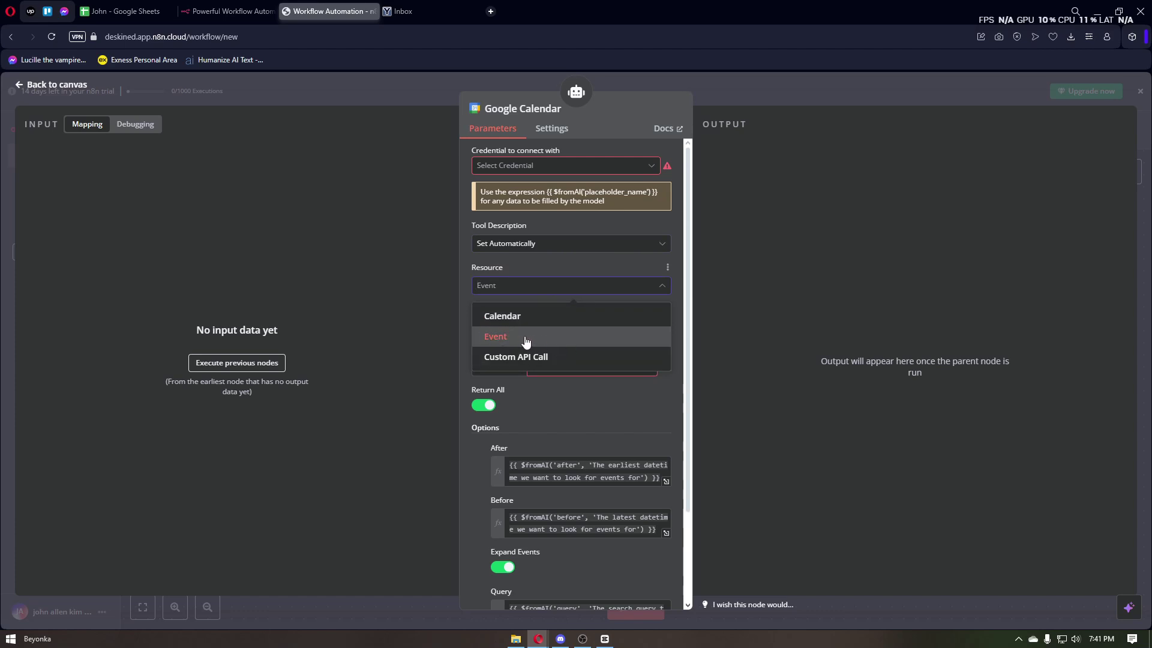
{"action": "left_click", "coordinate": [536, 268]}
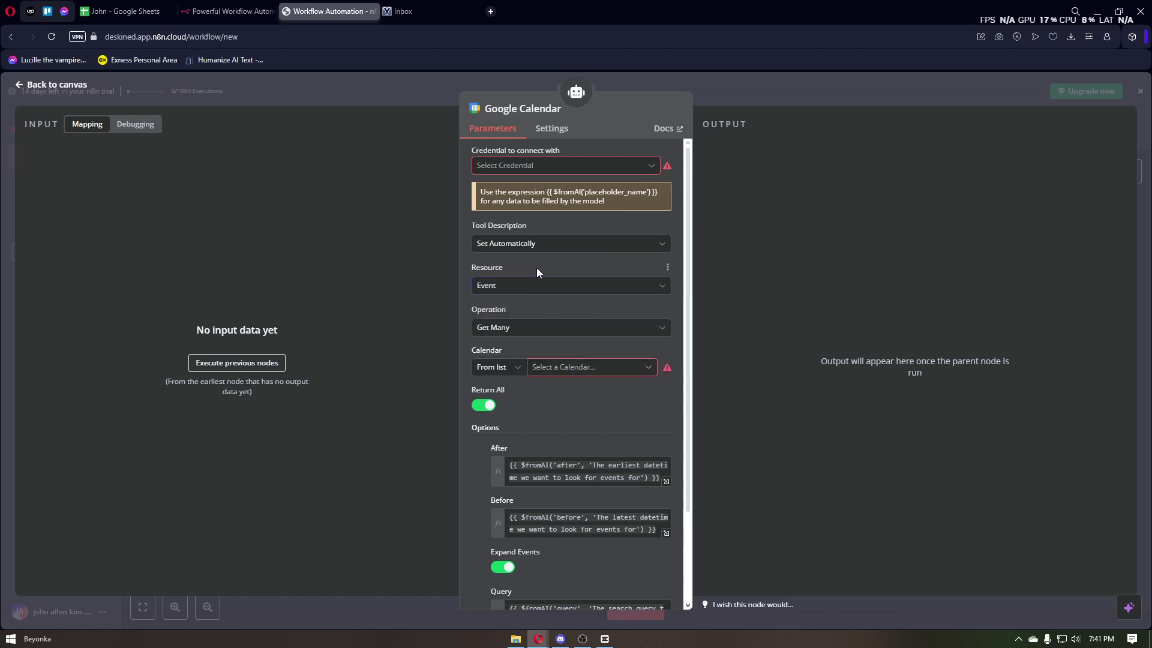
Review the operation choices of the Google Calendar node and return to the canvas
{"action": "left_click", "coordinate": [503, 327]}
{"action": "left_click", "coordinate": [518, 305]}
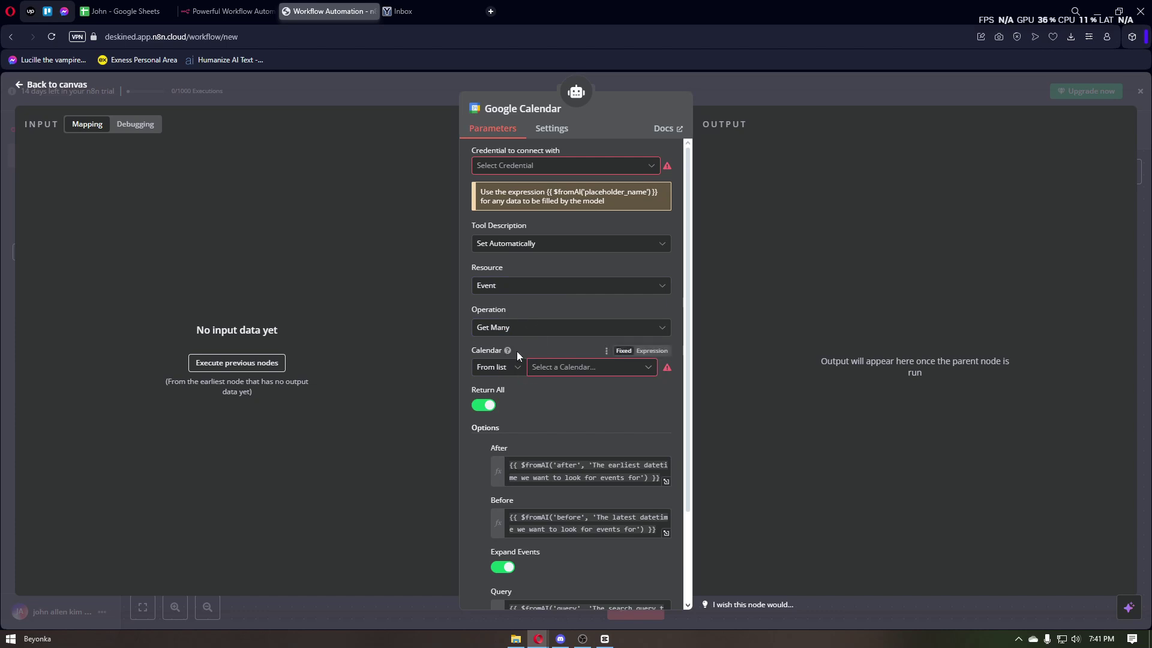
{"action": "left_click", "coordinate": [54, 84]}
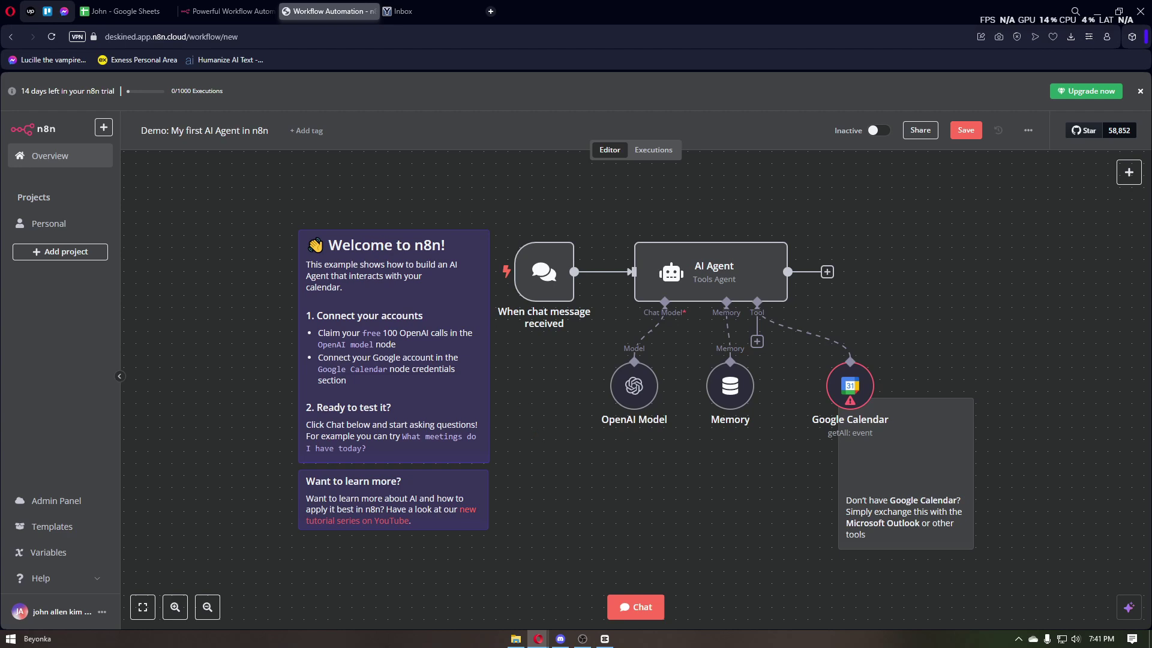
Check the options for creating a new workflow and where it can be created
{"action": "left_click", "coordinate": [105, 131]}
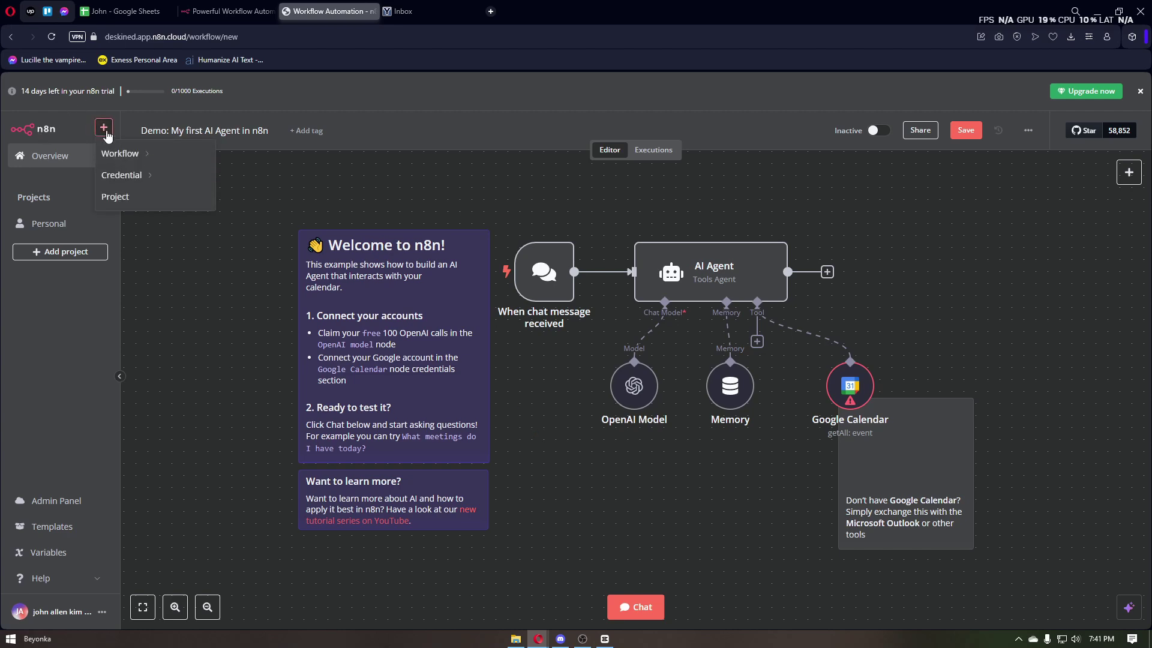
{"action": "left_click", "coordinate": [147, 158]}
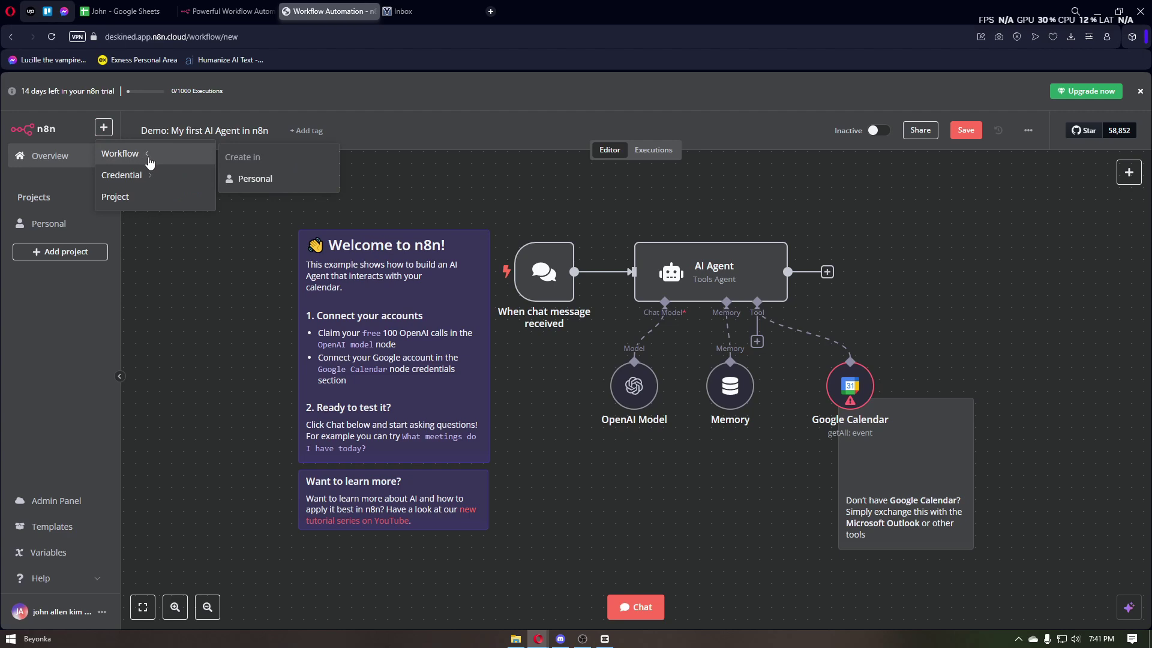
{"action": "left_click", "coordinate": [80, 137]}
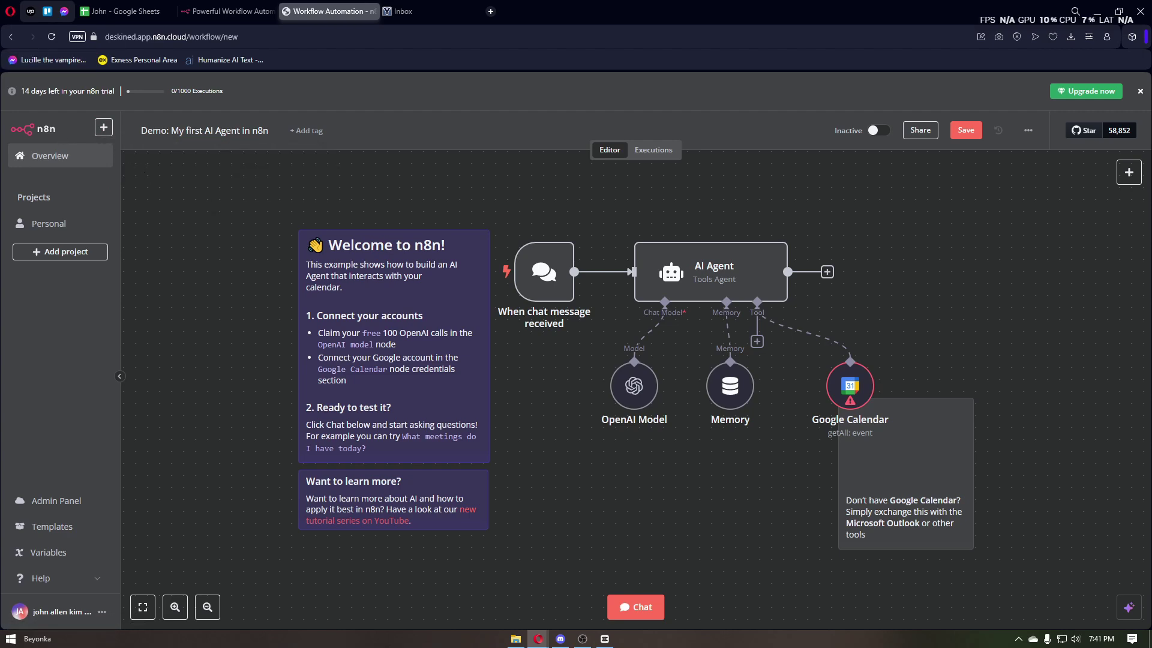
Leave the demo and start a new workflow from scratch, with an On a schedule trigger as its first step
{"action": "key", "text": "alt+Left"}
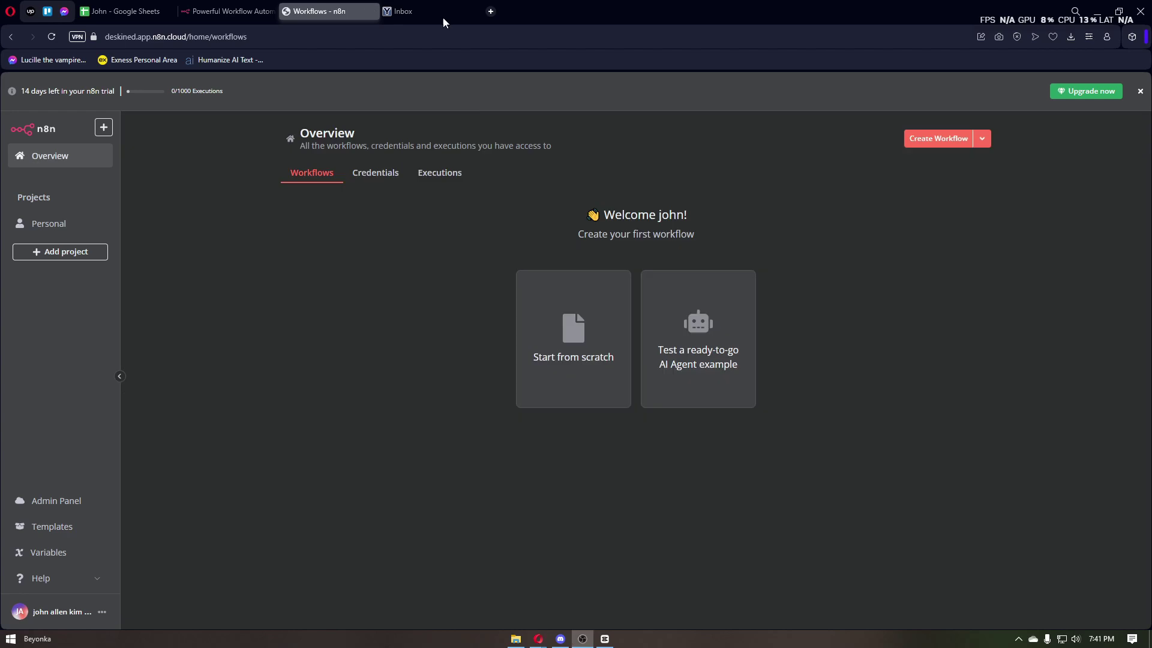
{"action": "left_click", "coordinate": [589, 345]}
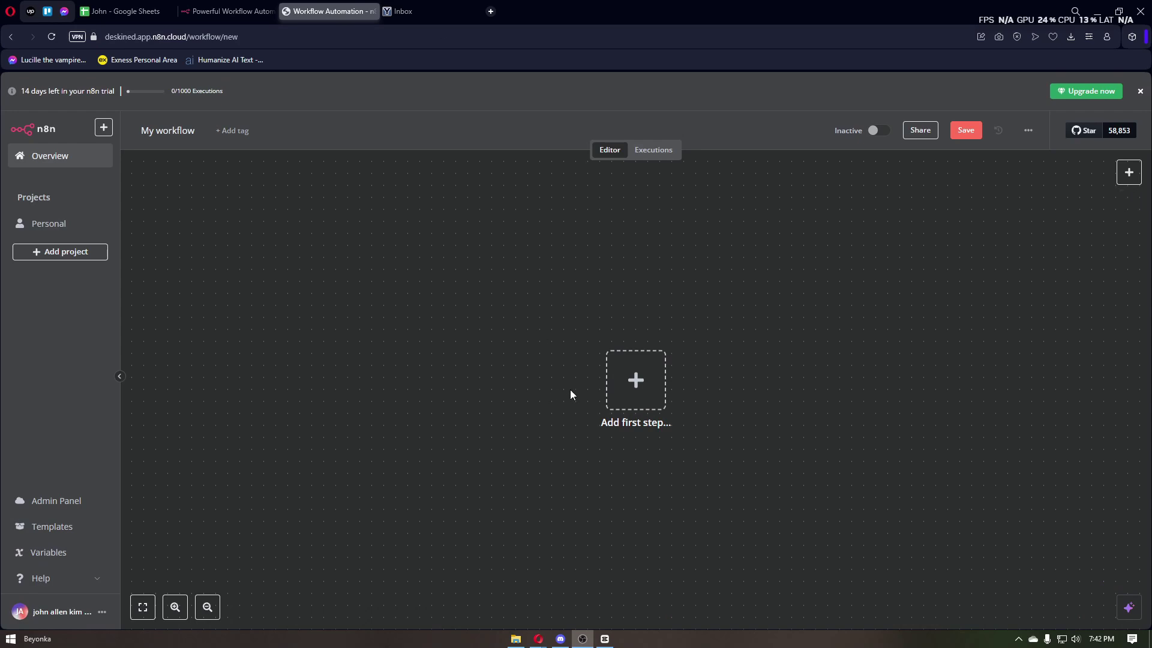
{"action": "left_click", "coordinate": [627, 384]}
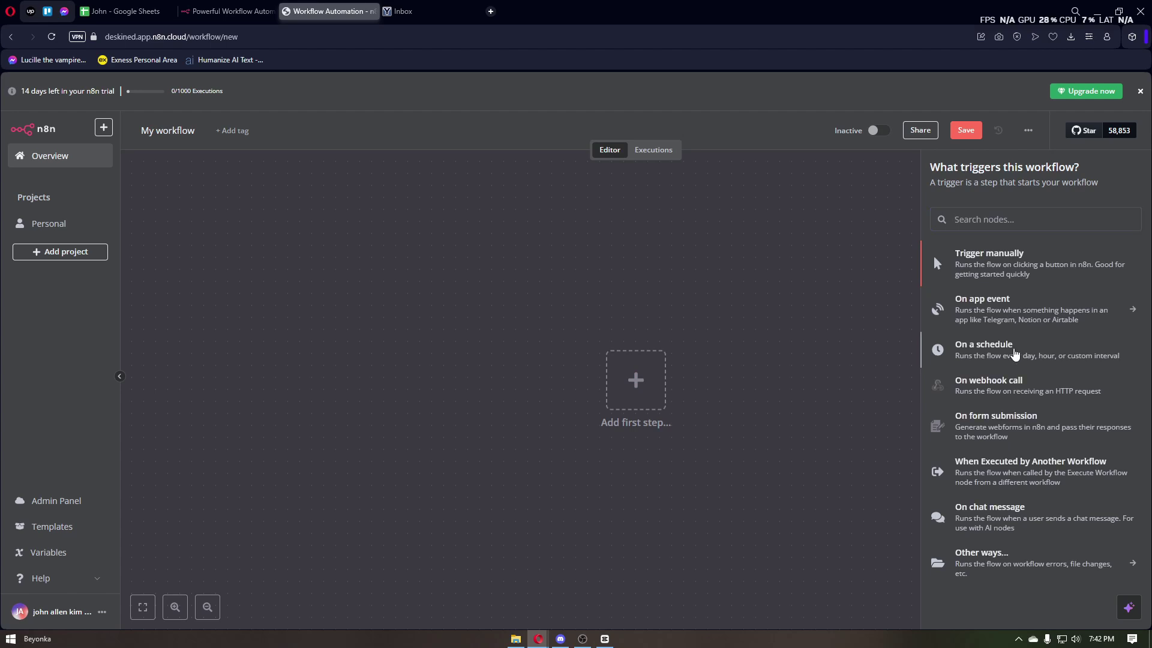
{"action": "left_click", "coordinate": [1016, 357]}
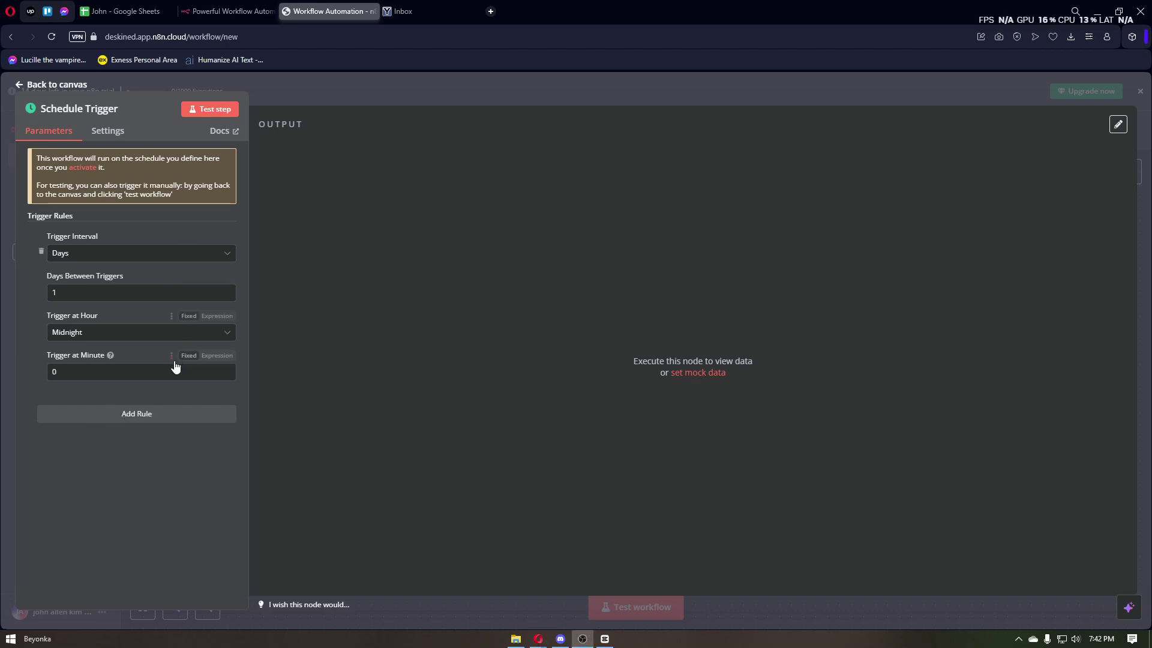
Test the Schedule Trigger step and return to the canvas
{"action": "left_click", "coordinate": [213, 112]}
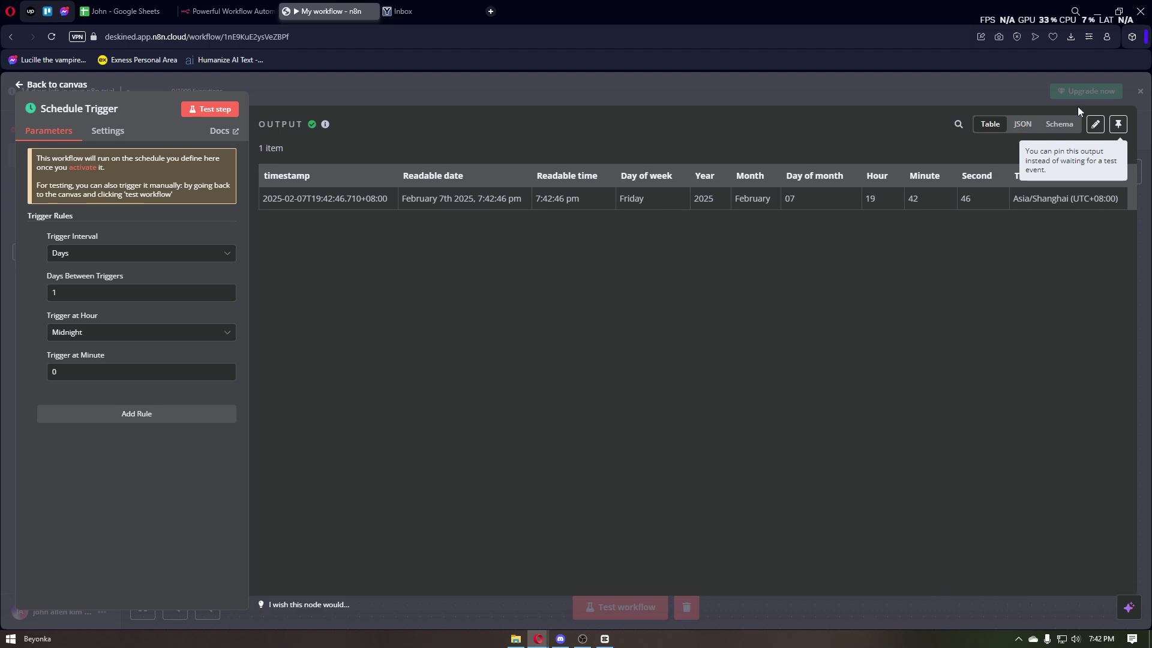
{"action": "left_click", "coordinate": [1047, 90]}
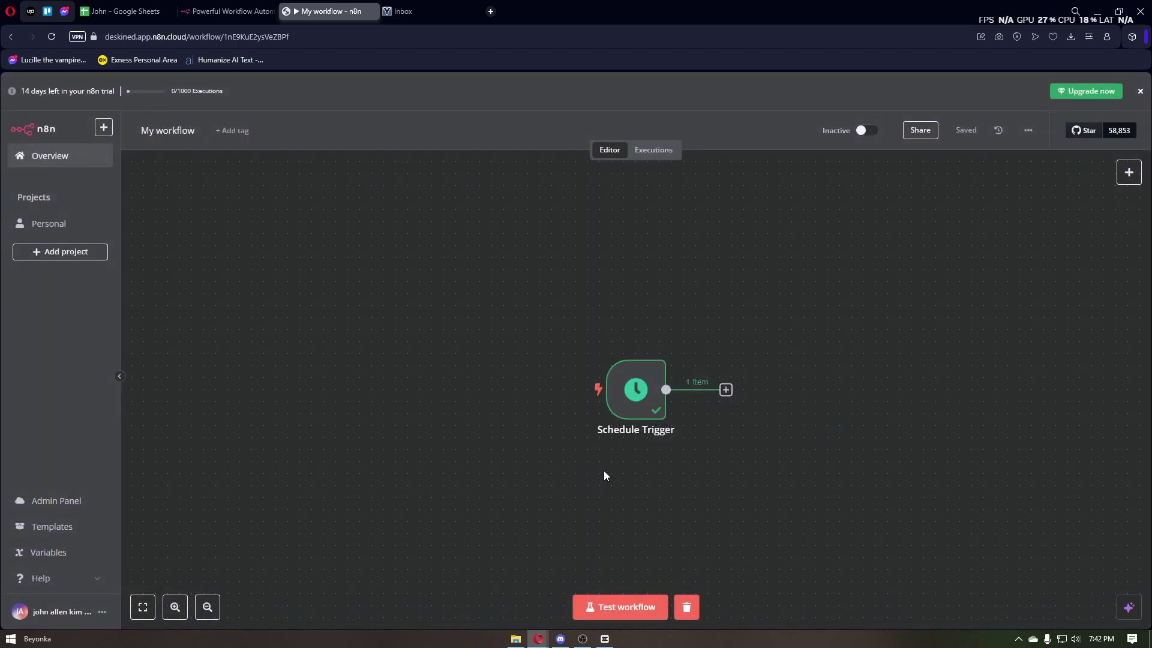
Browse the list of app action nodes that can follow the Schedule Trigger, down to the Google services
{"action": "left_click", "coordinate": [726, 390]}
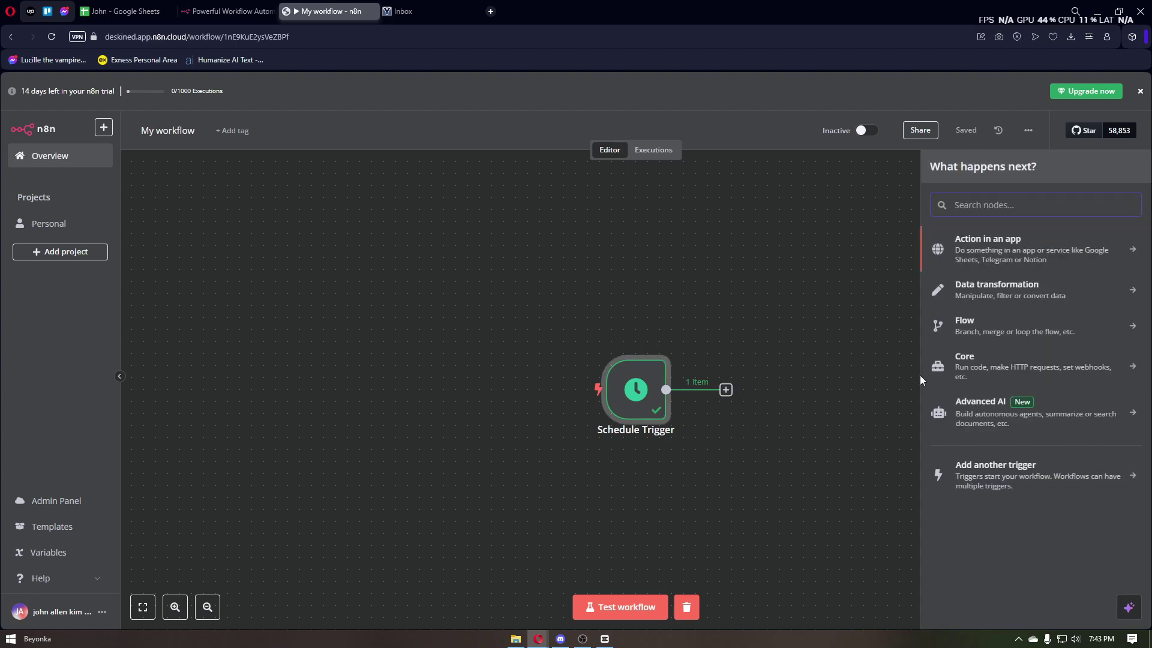
{"action": "left_click", "coordinate": [1002, 250]}
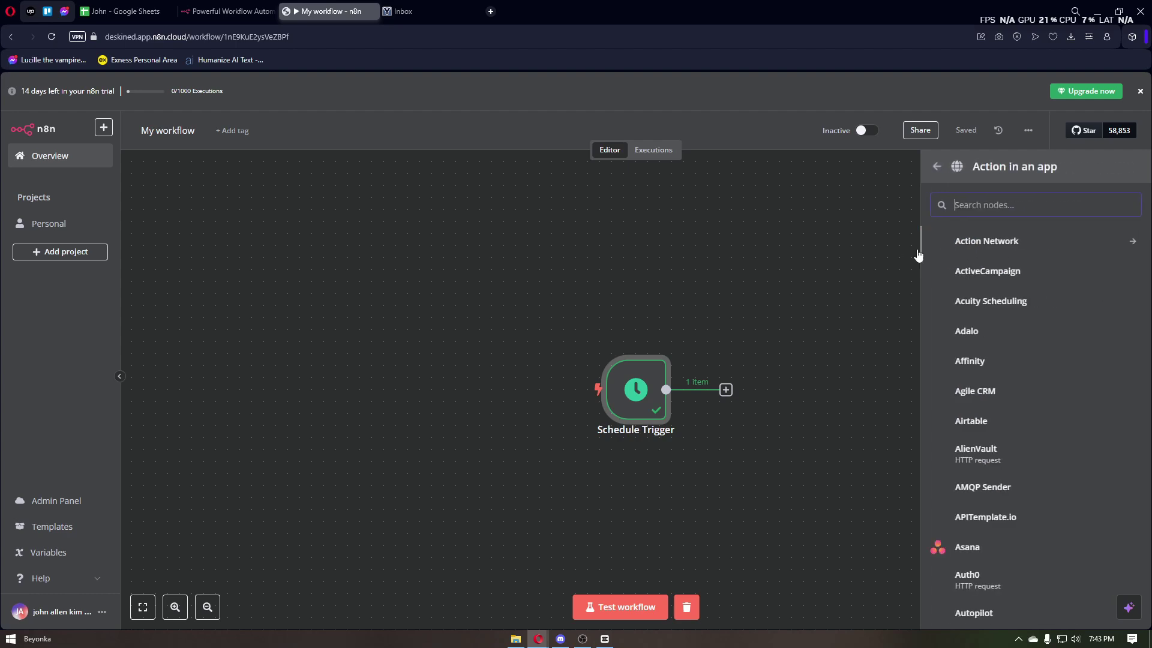
{"action": "scroll", "coordinate": [1016, 316], "scroll_direction": "down", "scroll_amount": 1}
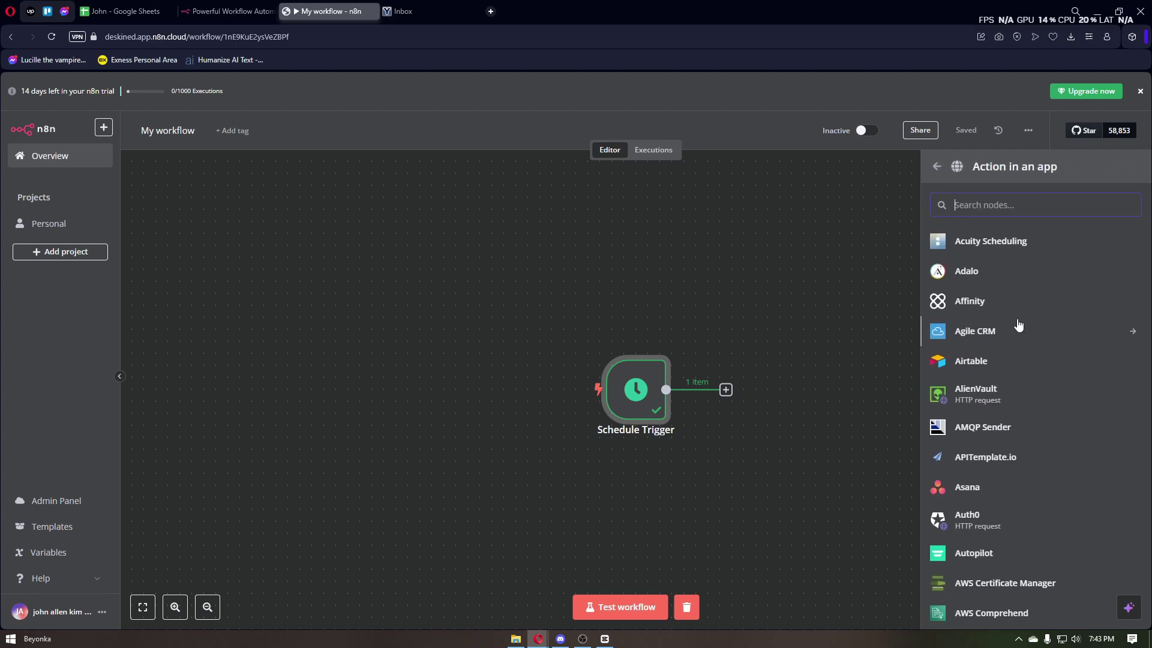
{"action": "scroll", "coordinate": [1019, 325], "scroll_direction": "down", "scroll_amount": 10}
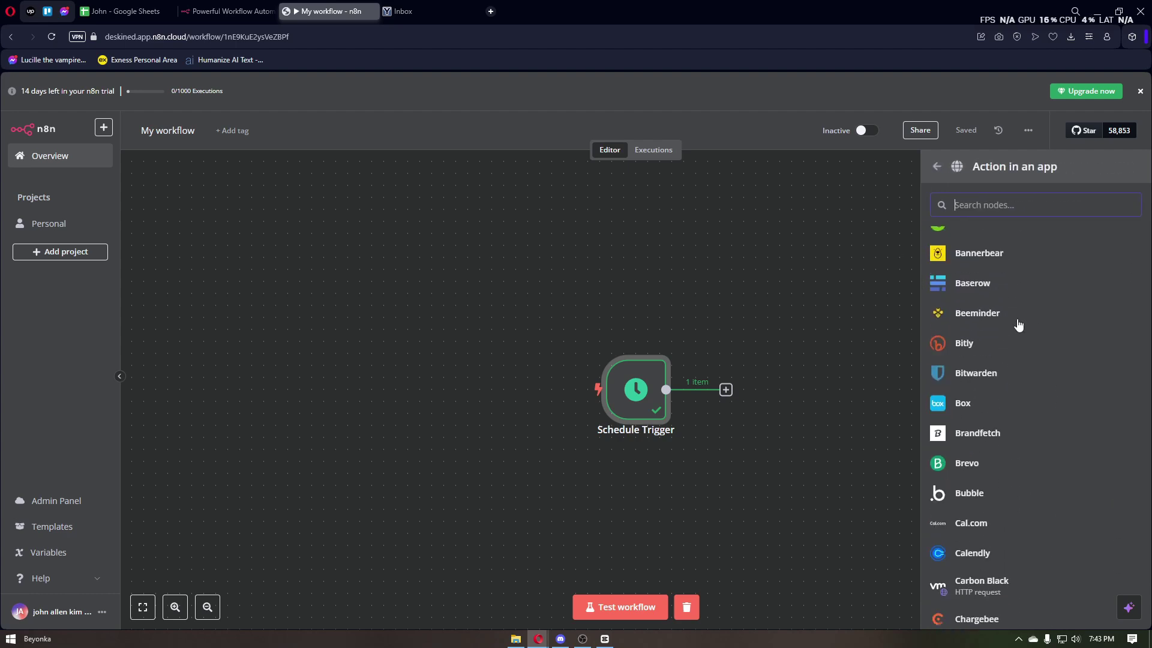
{"action": "scroll", "coordinate": [1018, 325], "scroll_direction": "down", "scroll_amount": 8}
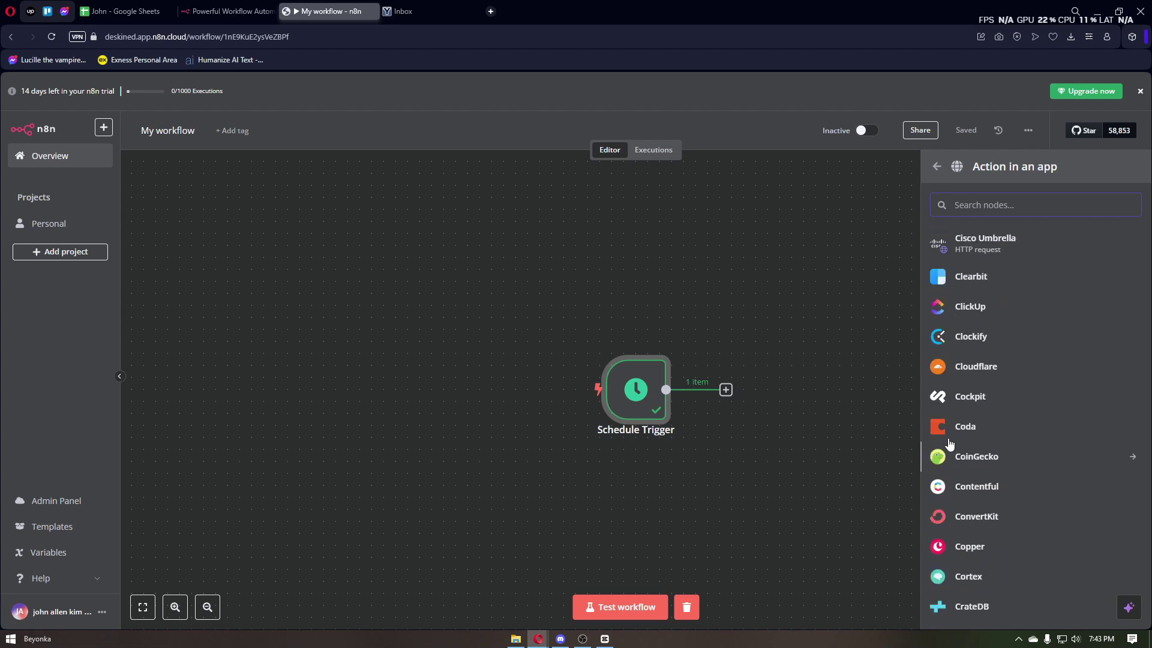
{"action": "scroll", "coordinate": [950, 442], "scroll_direction": "down", "scroll_amount": 10}
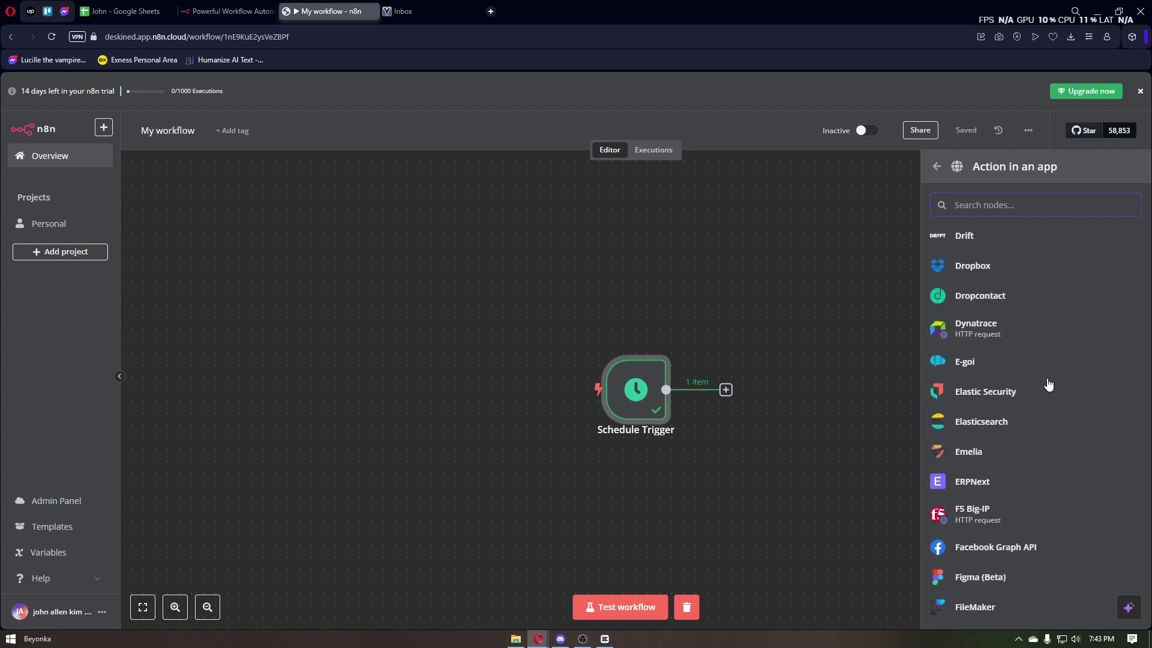
{"action": "scroll", "coordinate": [1049, 384], "scroll_direction": "down", "scroll_amount": 8}
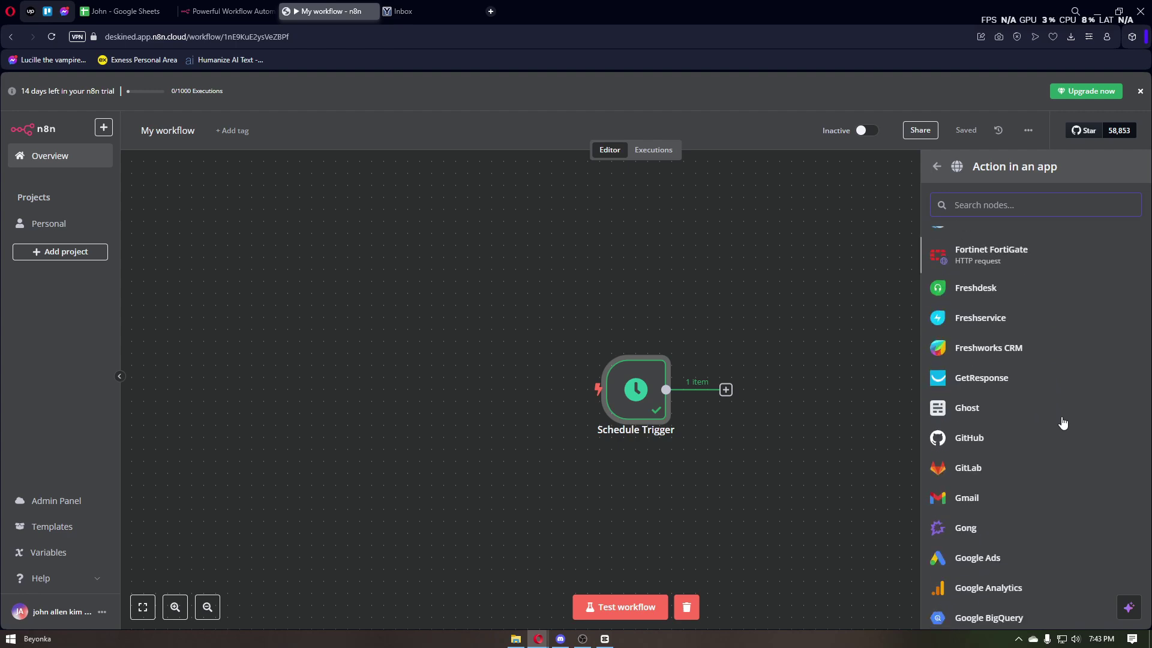
{"action": "scroll", "coordinate": [1062, 423], "scroll_direction": "down", "scroll_amount": 4}
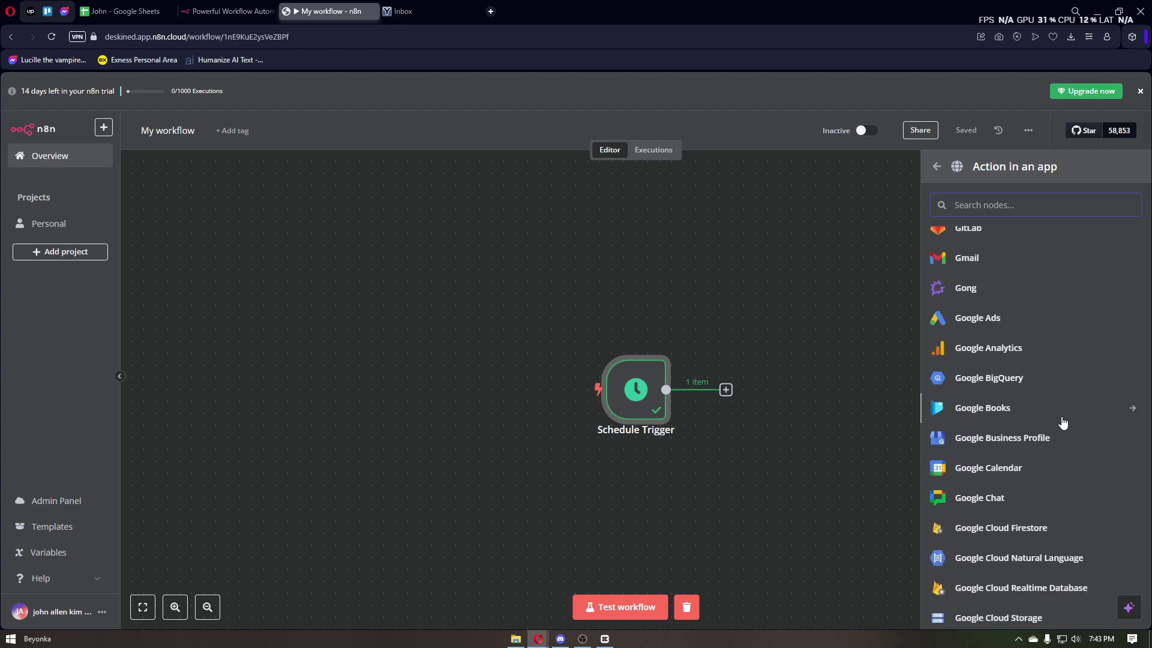
Examine the available actions of Google Calendar and Airtable, and return to the list of app actions
{"action": "left_click", "coordinate": [1044, 474]}
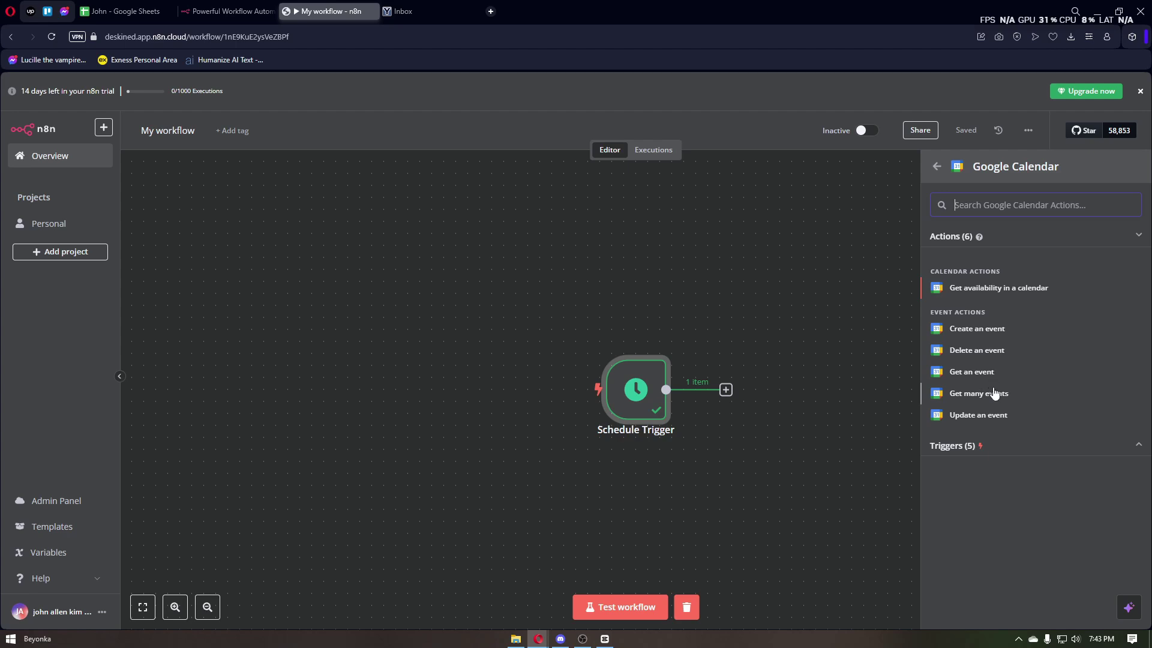
{"action": "left_click", "coordinate": [935, 167]}
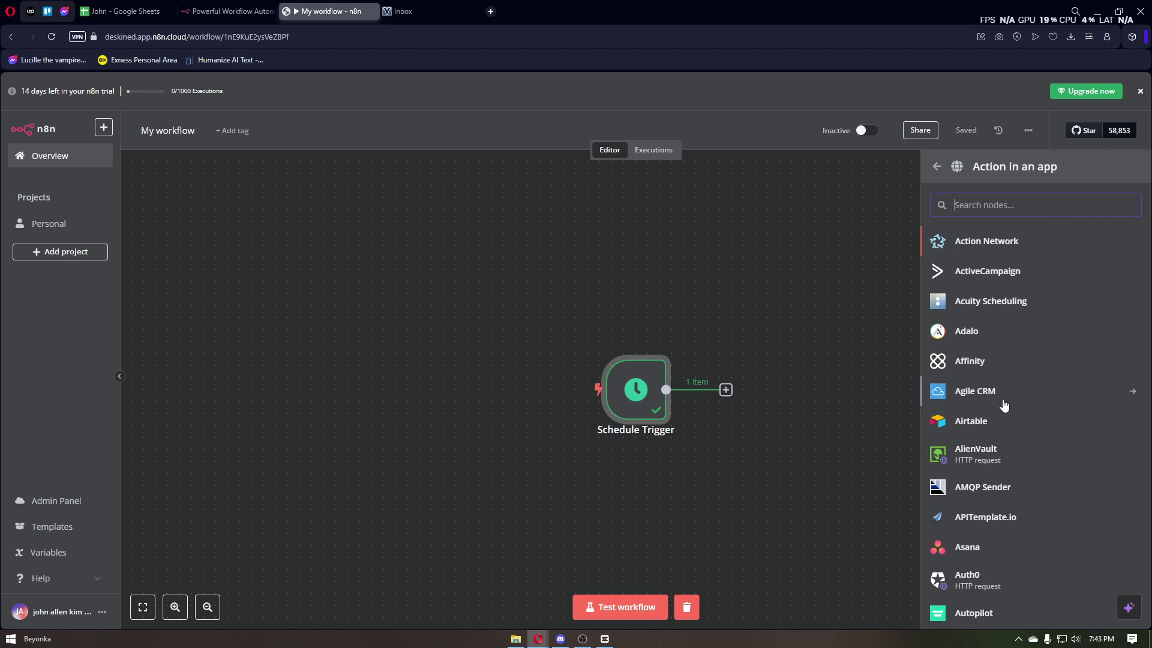
{"action": "left_click", "coordinate": [1006, 423]}
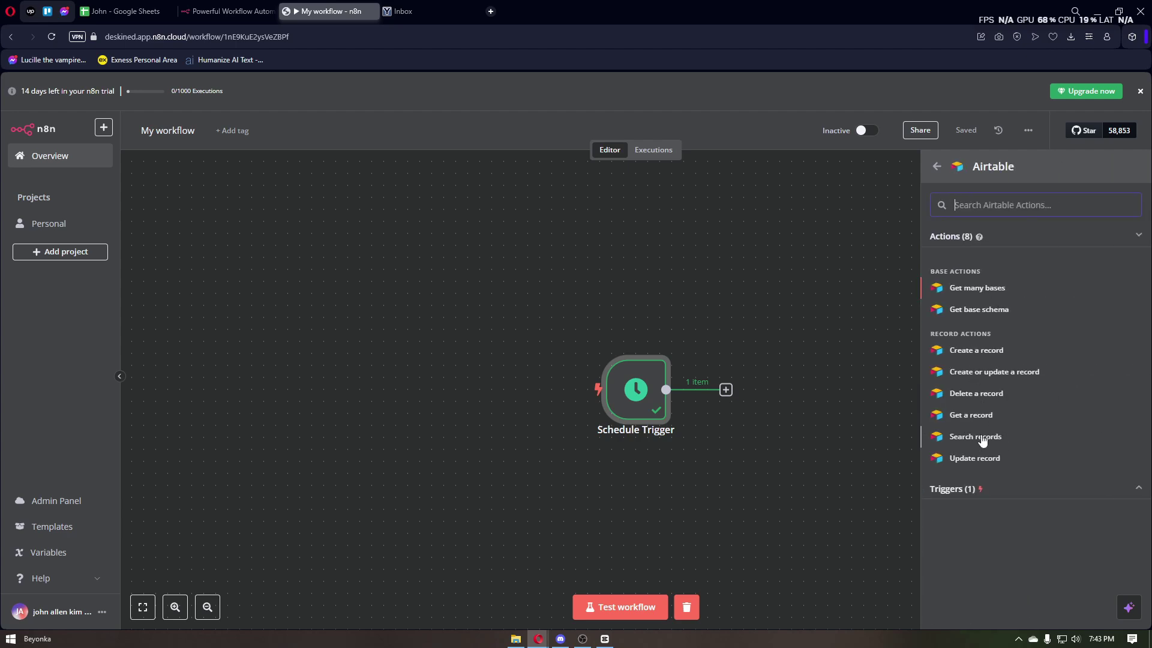
{"action": "left_click", "coordinate": [936, 166]}
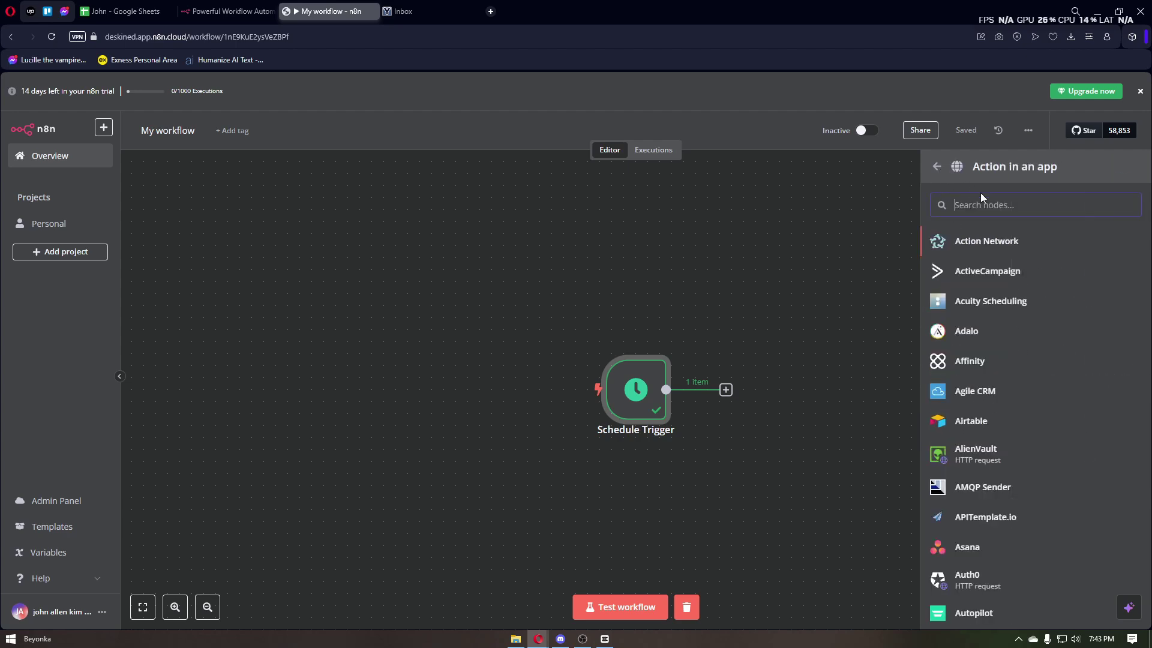
Search the app actions for "calend" and add a Google Calendar node with the Create an event action
{"action": "type", "text": "calend"}
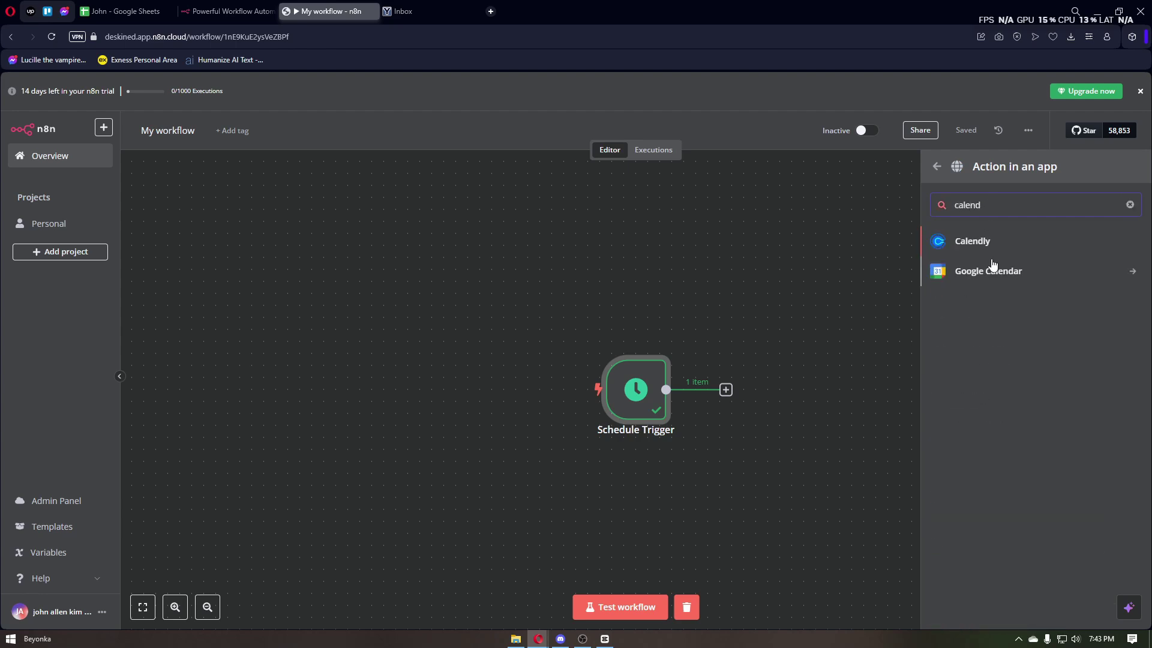
{"action": "left_click", "coordinate": [993, 270]}
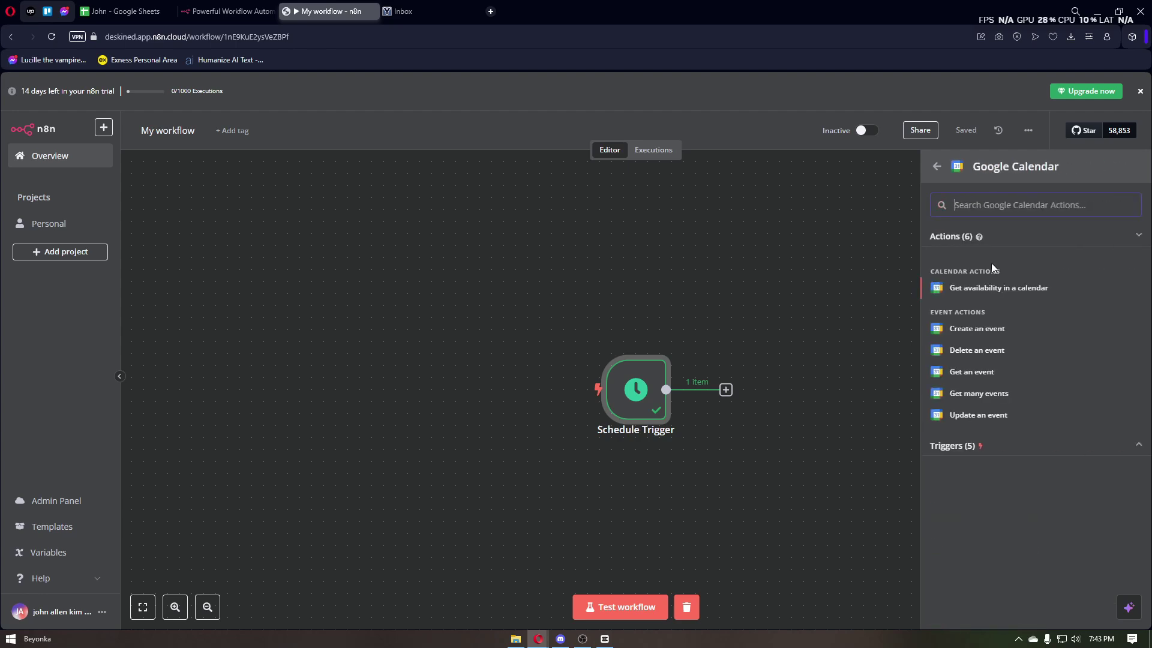
{"action": "left_click", "coordinate": [999, 330]}
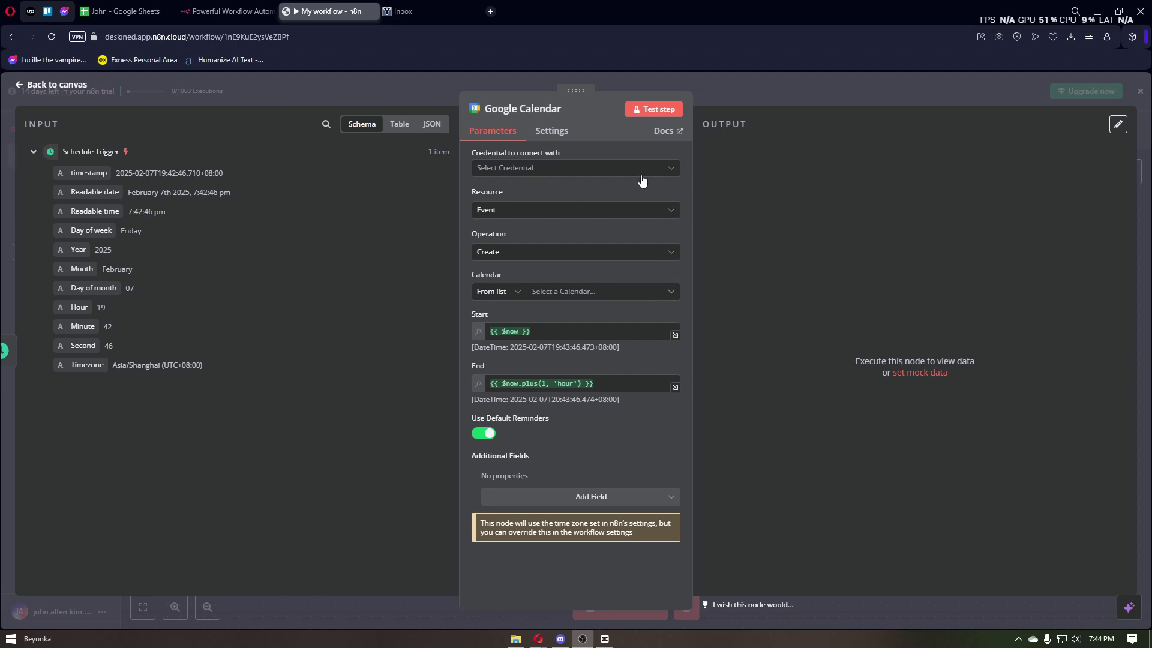
View the sign-in setup for a new Google Calendar credential and close it without connecting
{"action": "left_click", "coordinate": [587, 172]}
{"action": "left_click", "coordinate": [569, 198]}
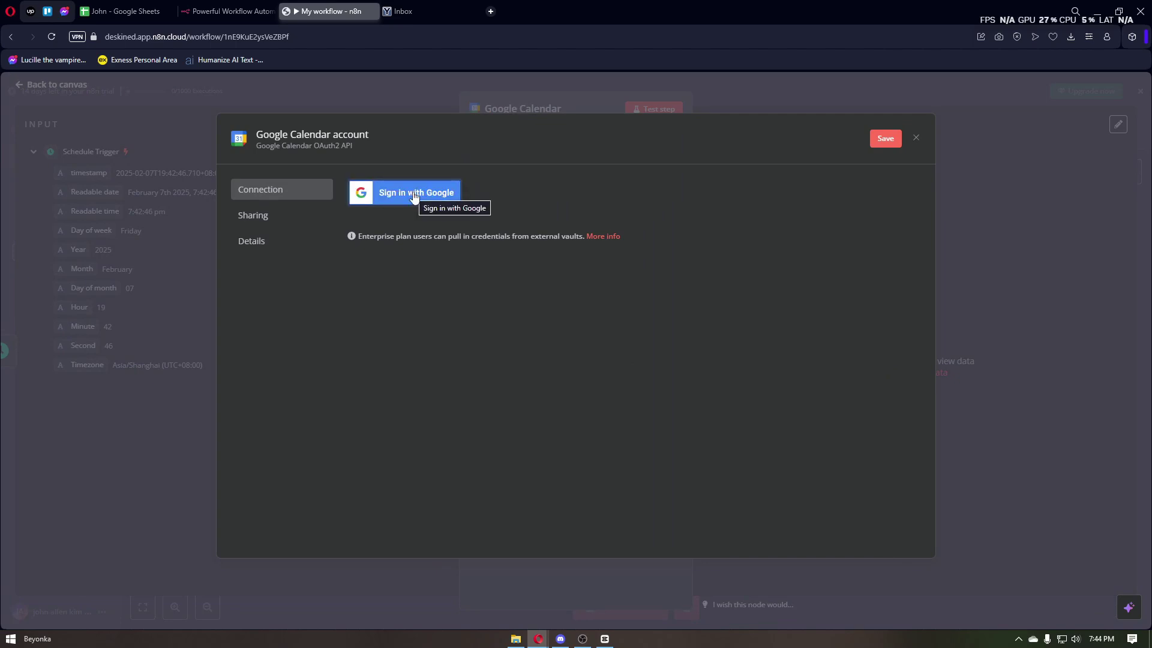
{"action": "left_click", "coordinate": [430, 98]}
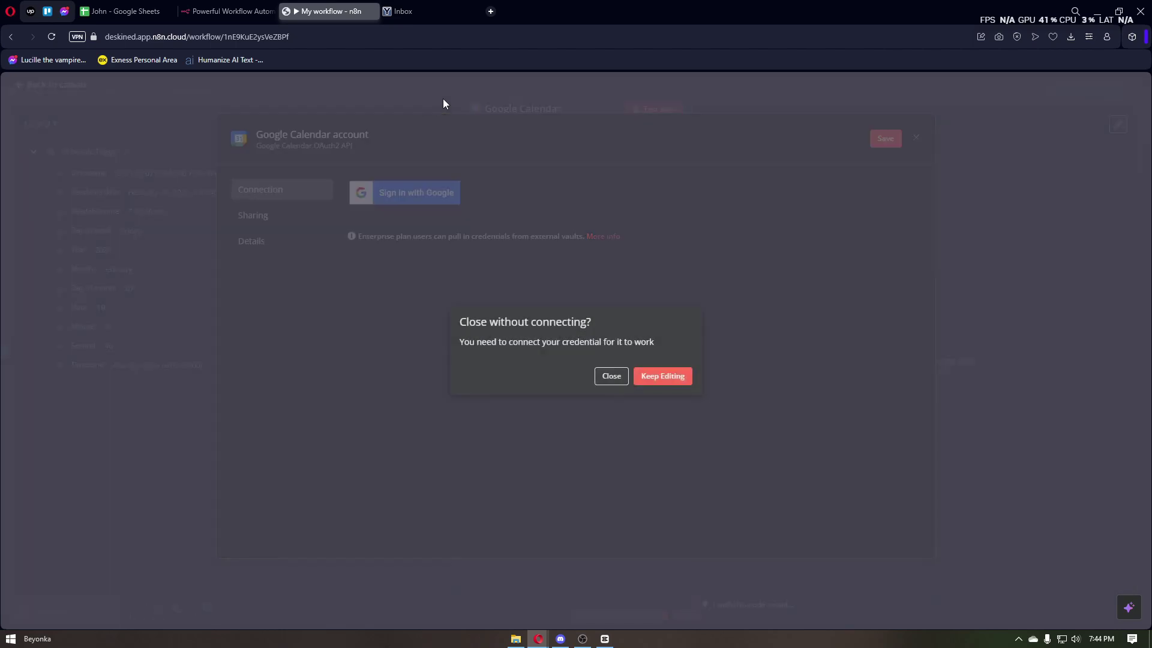
{"action": "left_click", "coordinate": [615, 378]}
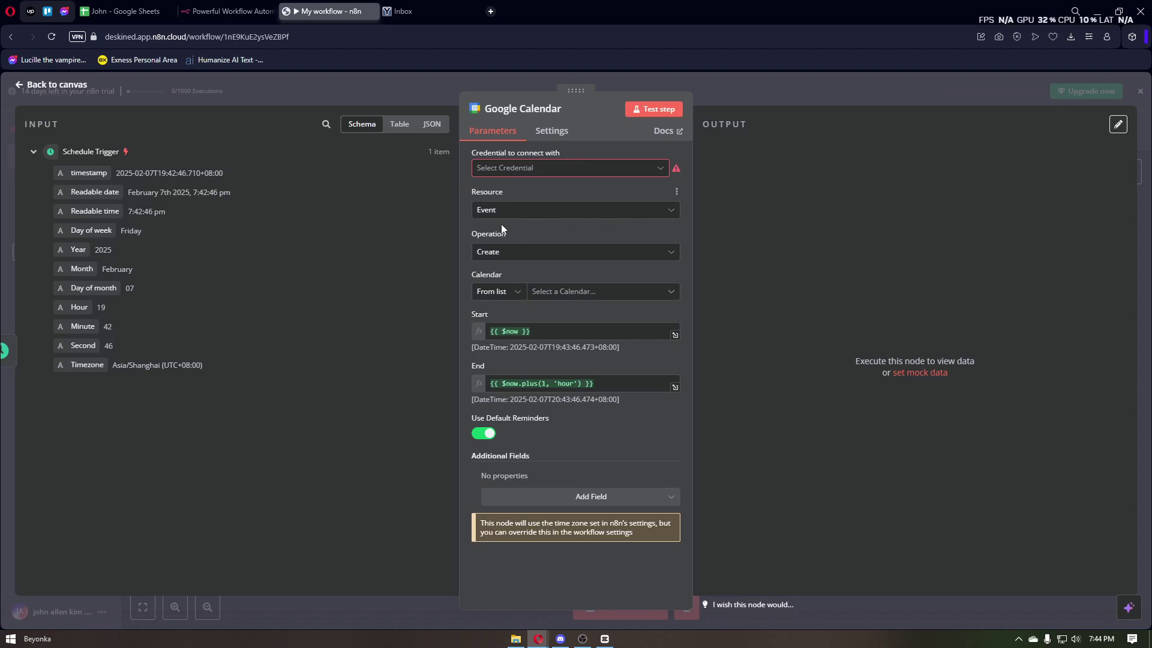
Review the new Google Calendar node's resource, operation and calendar choices, and return to the canvas
{"action": "left_click", "coordinate": [570, 211]}
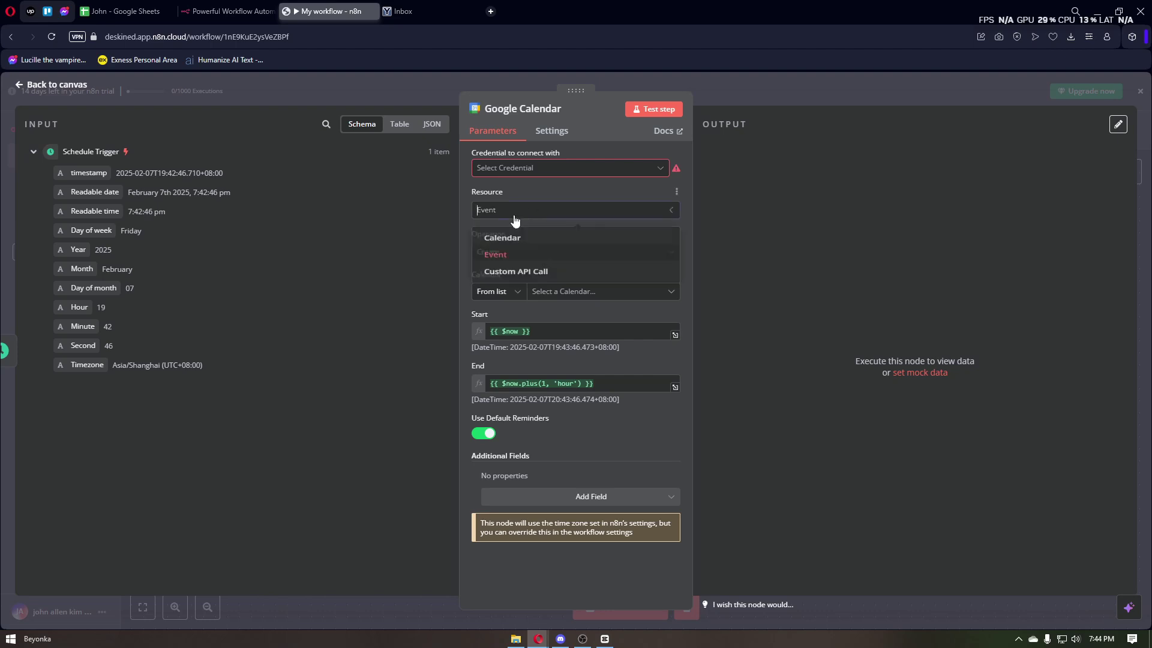
{"action": "left_click", "coordinate": [519, 264]}
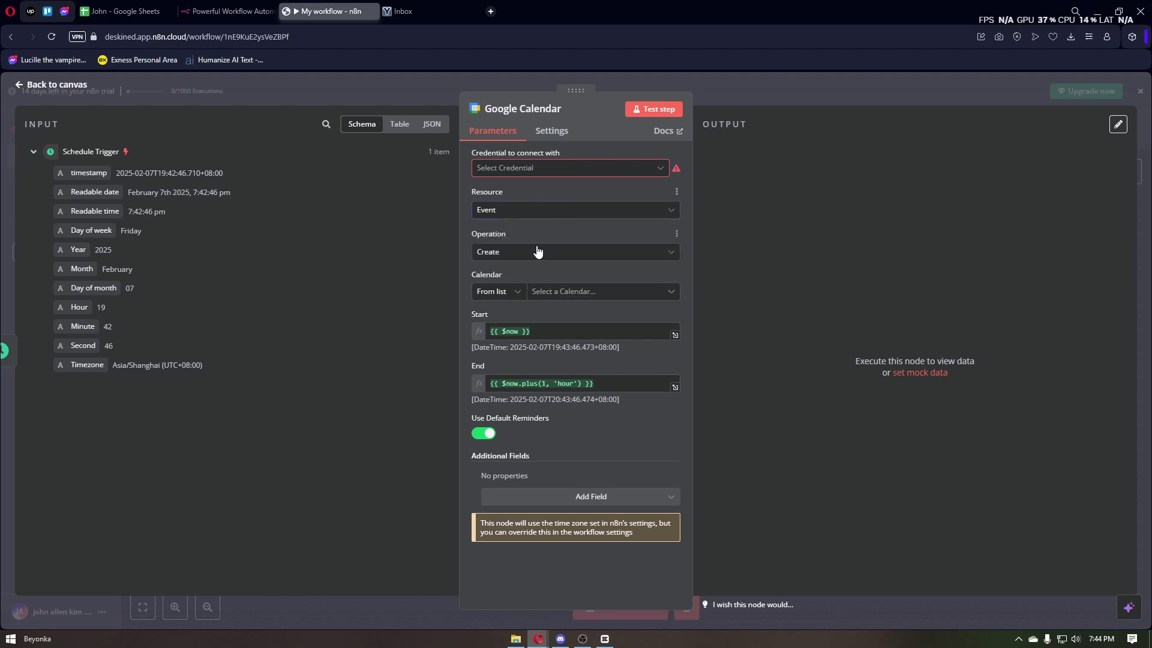
{"action": "left_click", "coordinate": [501, 257]}
{"action": "left_click", "coordinate": [513, 236]}
{"action": "left_click", "coordinate": [565, 294]}
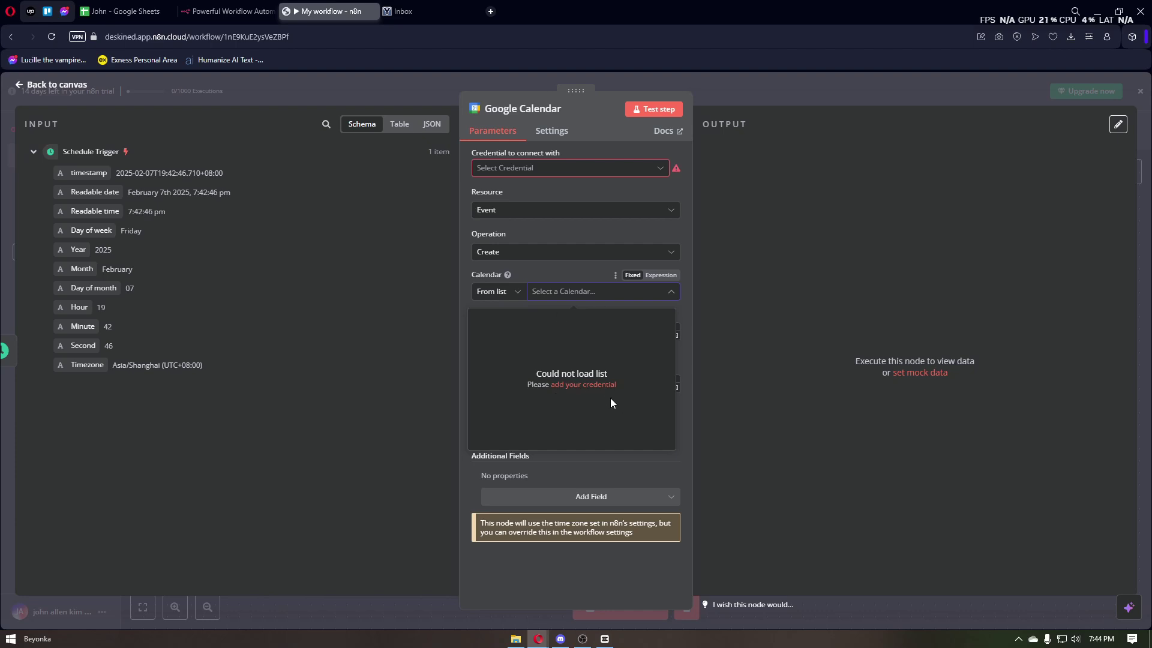
{"action": "left_click", "coordinate": [556, 271]}
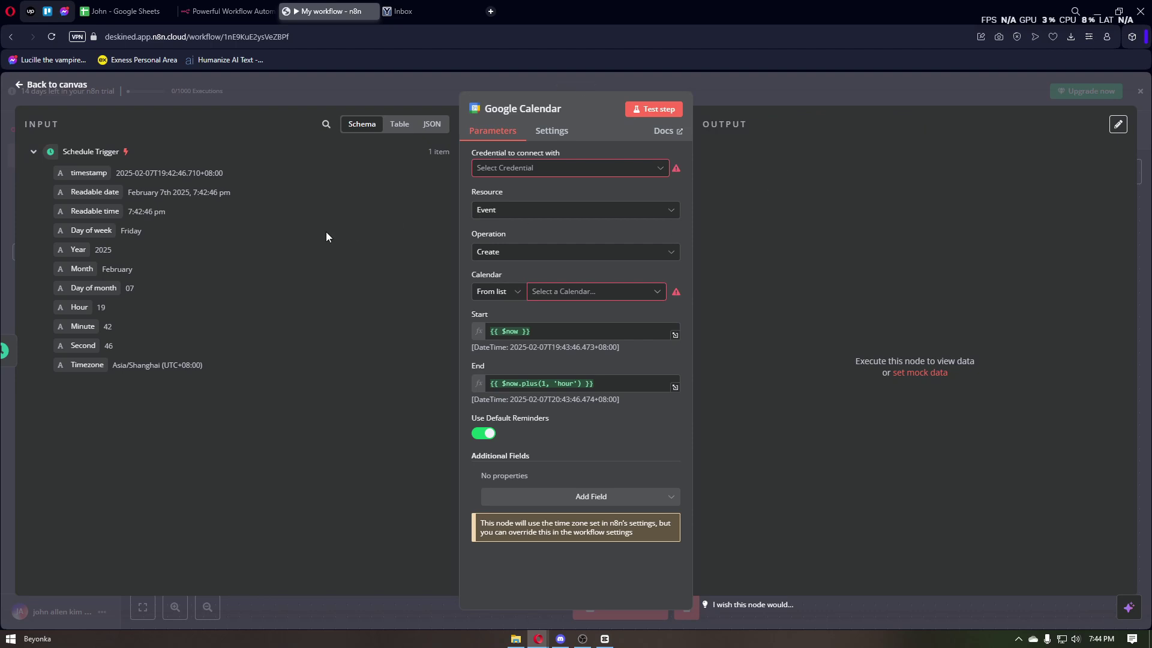
{"action": "left_click", "coordinate": [18, 85]}
Search the app actions for "you" and add a YouTube node with the Create a playlist action after the Google Calendar node
{"action": "left_click_drag", "start_coordinate": [803, 480], "coordinate": [432, 421]}
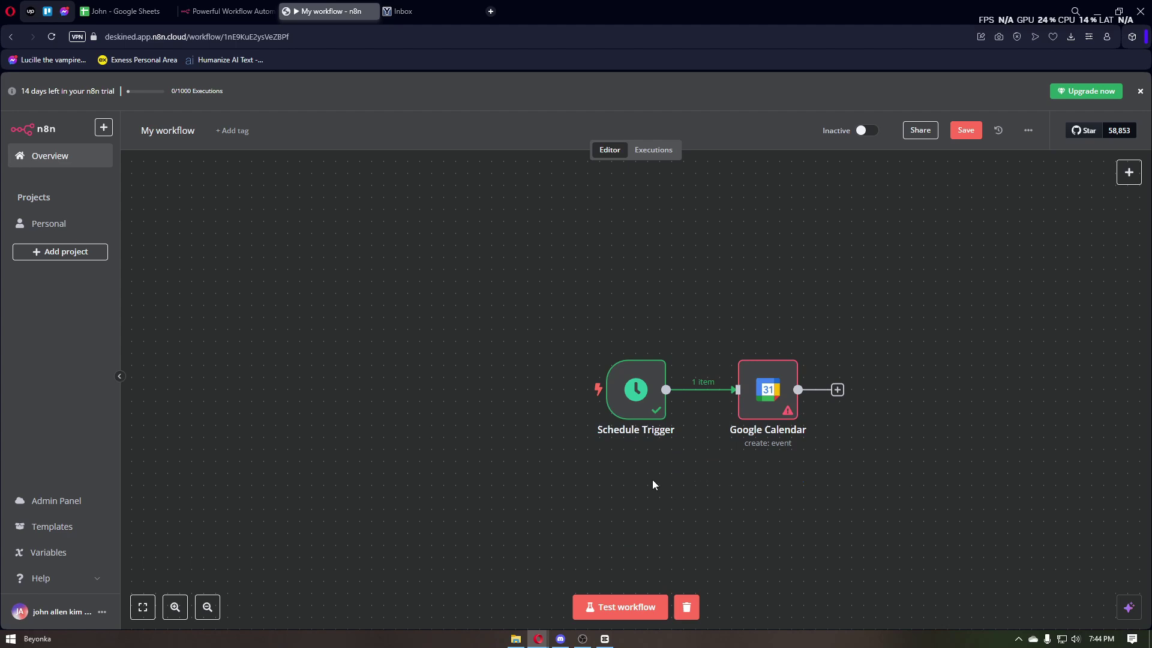
{"action": "mouse_move", "coordinate": [634, 441]}
{"action": "left_click", "coordinate": [838, 390]}
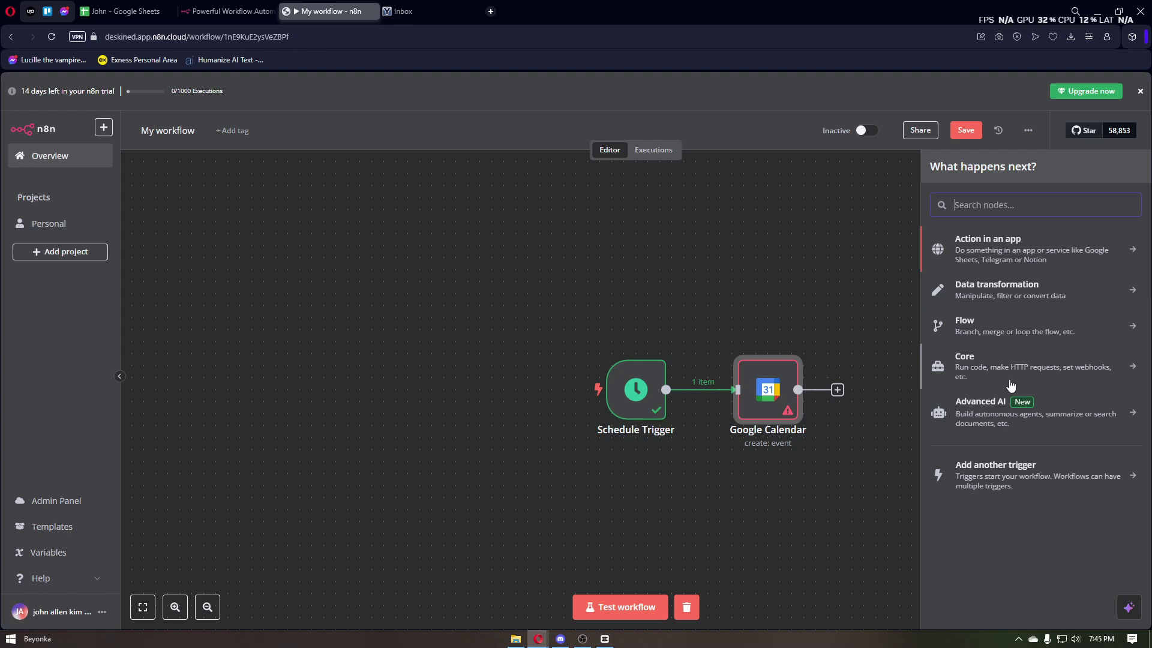
{"action": "left_click", "coordinate": [1051, 255]}
{"action": "scroll", "coordinate": [1047, 354], "scroll_direction": "down", "scroll_amount": 6}
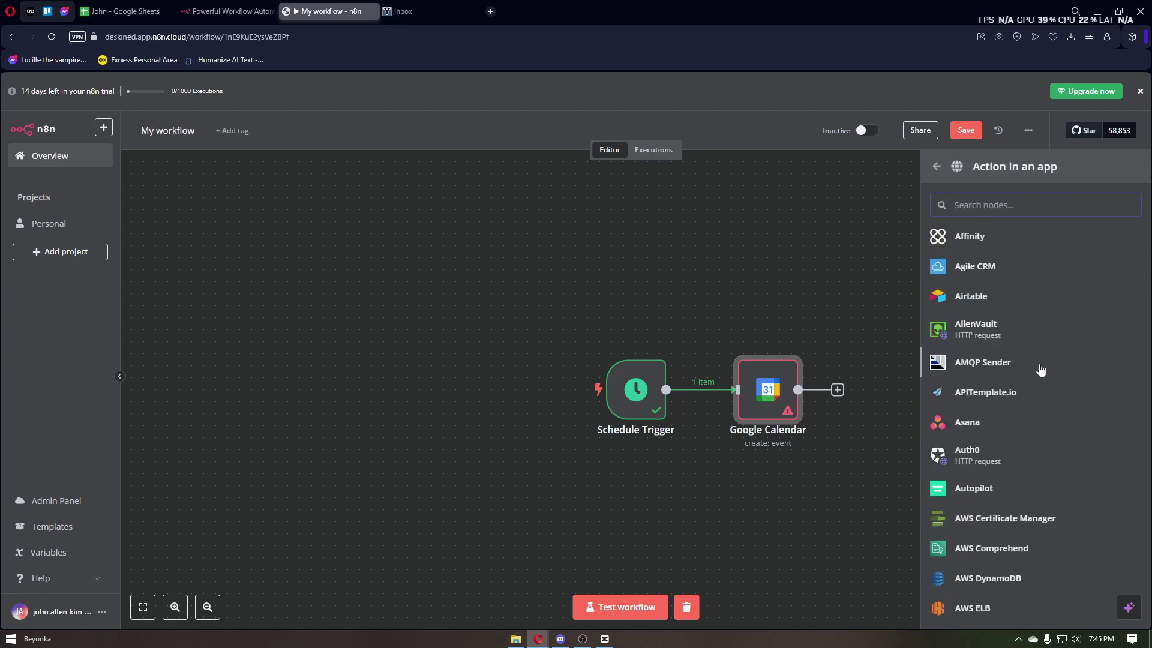
{"action": "scroll", "coordinate": [1040, 369], "scroll_direction": "down", "scroll_amount": 15}
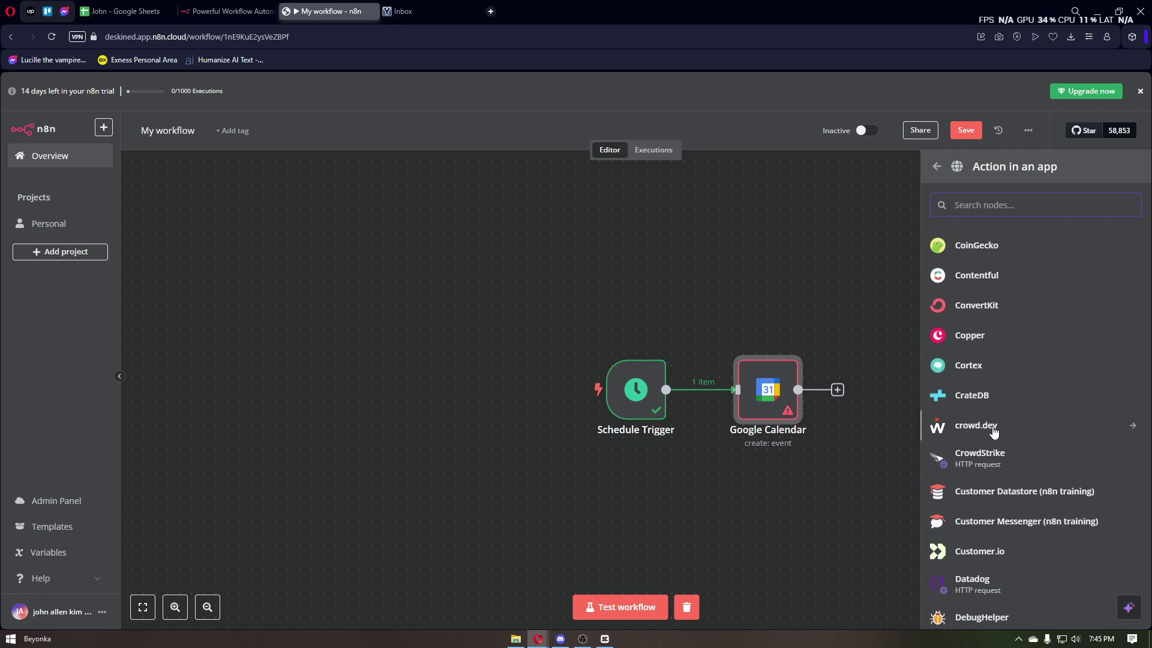
{"action": "scroll", "coordinate": [996, 420], "scroll_direction": "down", "scroll_amount": 3}
{"action": "type", "text": "you"}
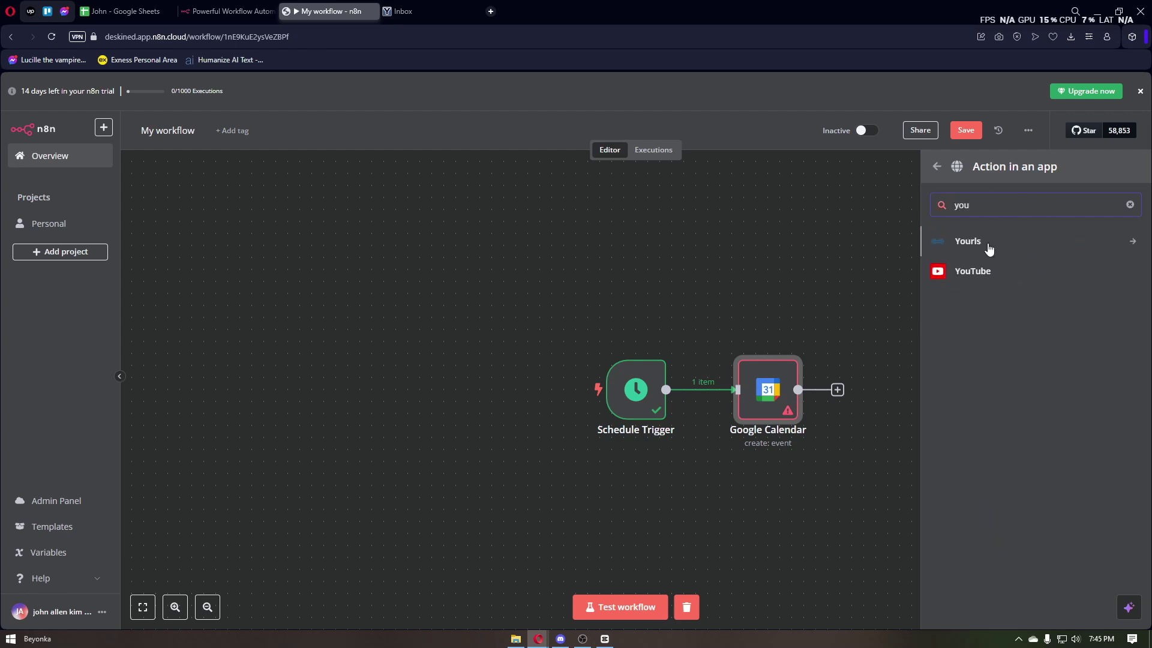
{"action": "left_click", "coordinate": [982, 279]}
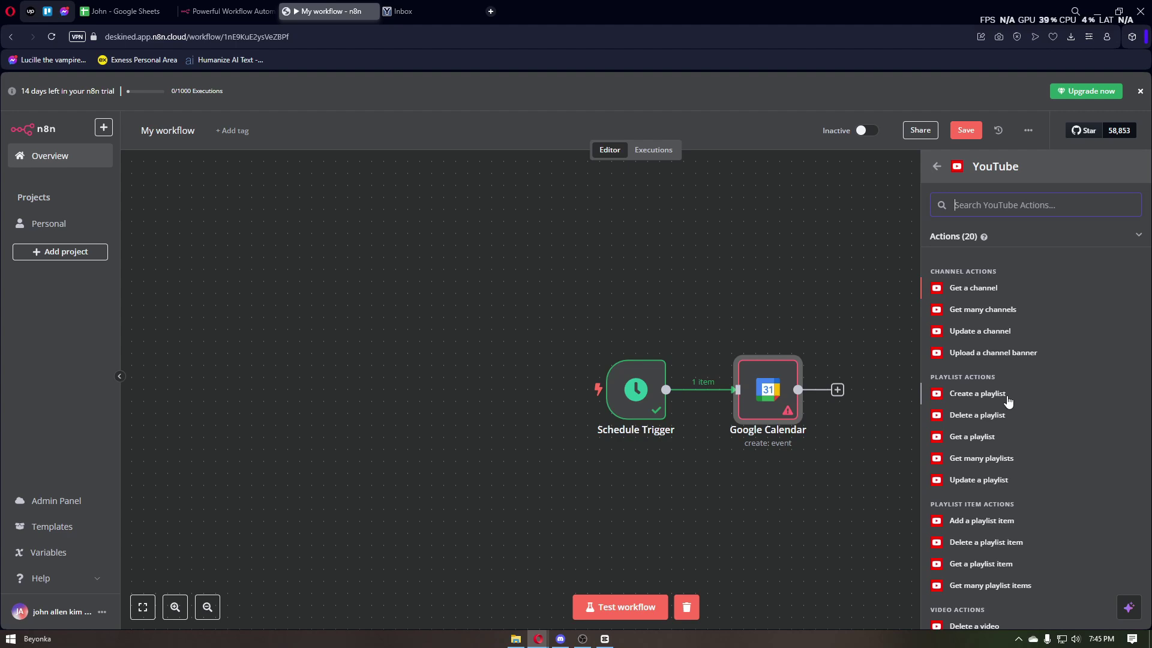
{"action": "left_click", "coordinate": [977, 394]}
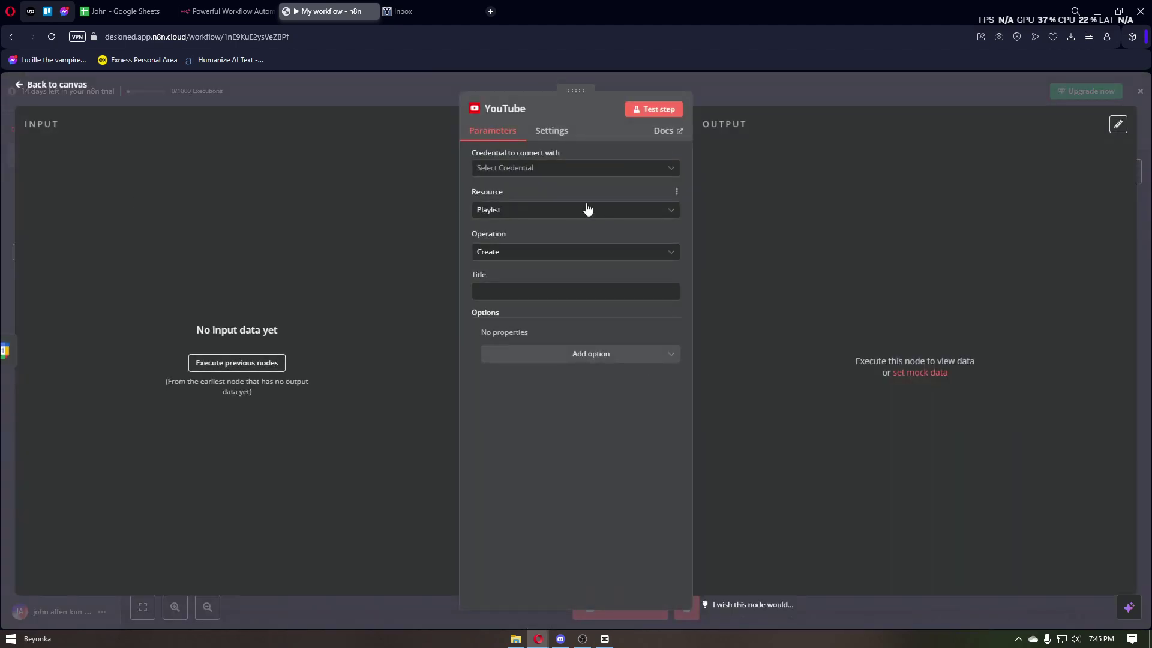
View the credential choices of the new YouTube node without selecting one, and return to the canvas
{"action": "left_click", "coordinate": [565, 169]}
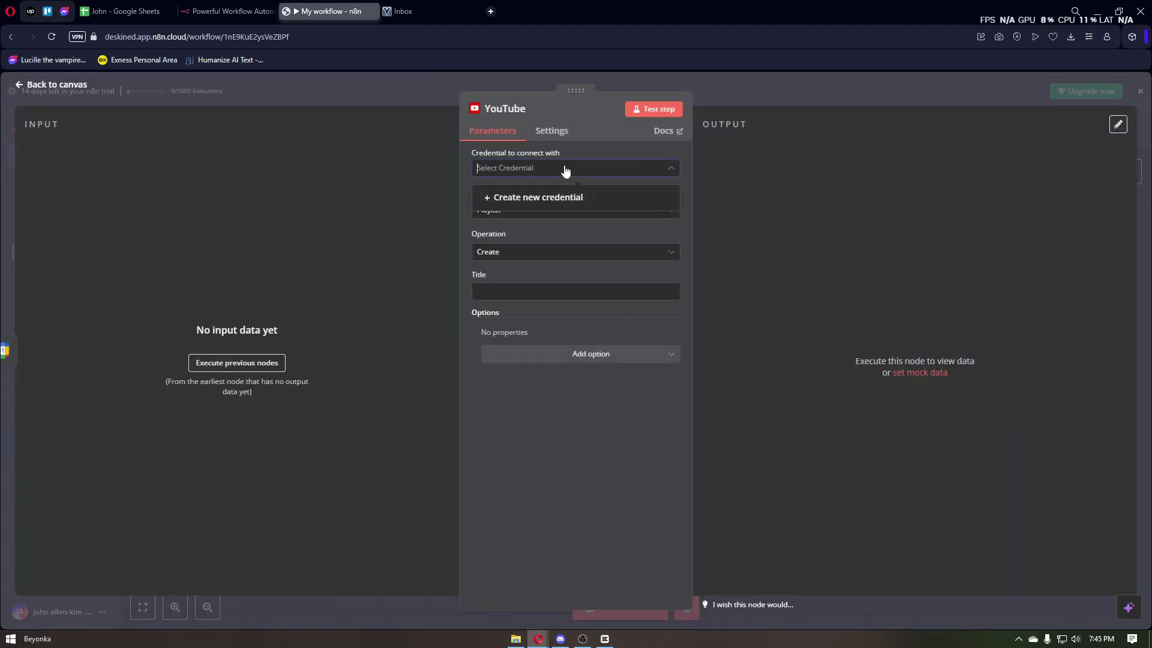
{"action": "left_click", "coordinate": [601, 148]}
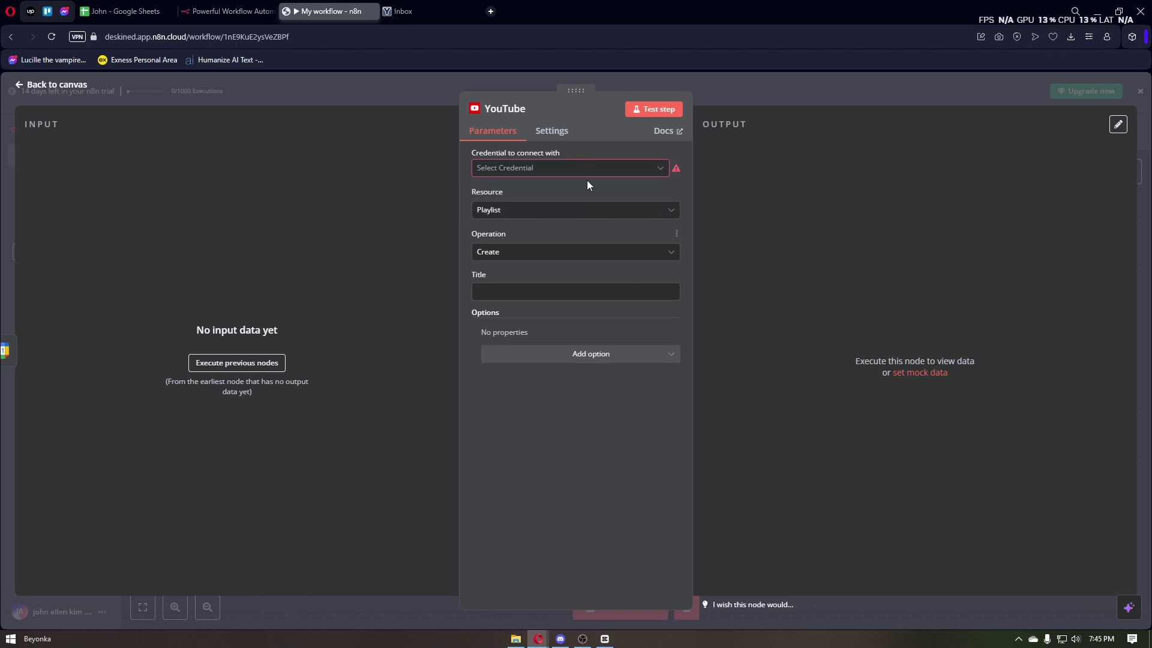
{"action": "left_click", "coordinate": [19, 85]}
{"action": "left_click", "coordinate": [649, 275]}
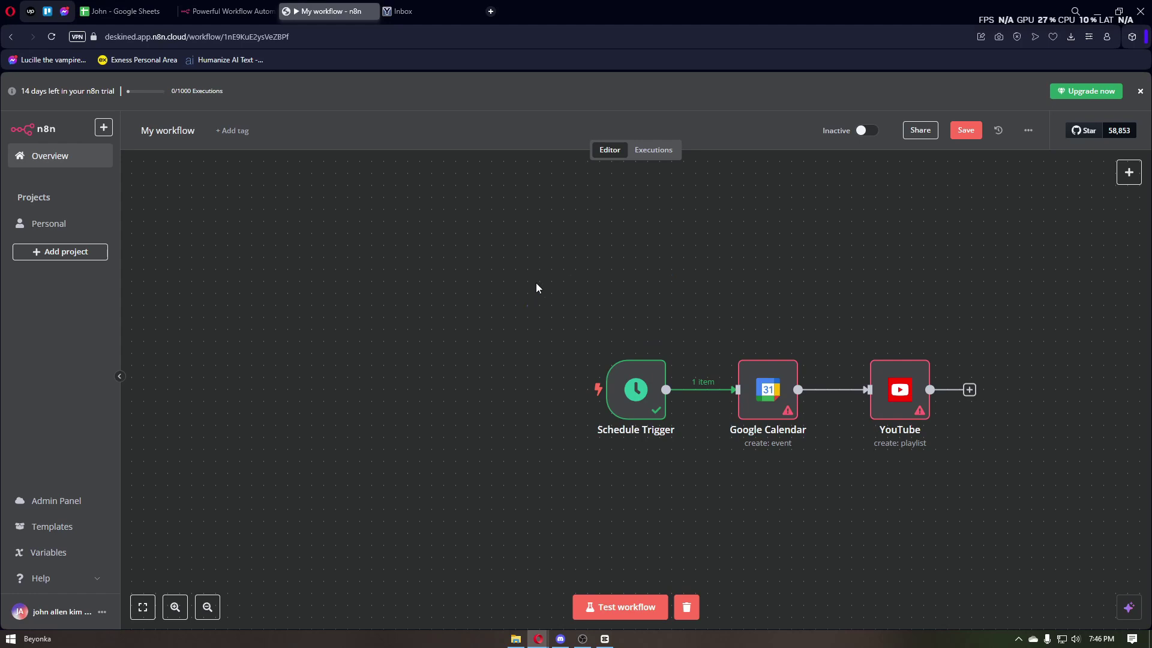
Review the Schedule Trigger node's trigger rules and output, and return to the canvas
{"action": "left_click", "coordinate": [623, 377]}
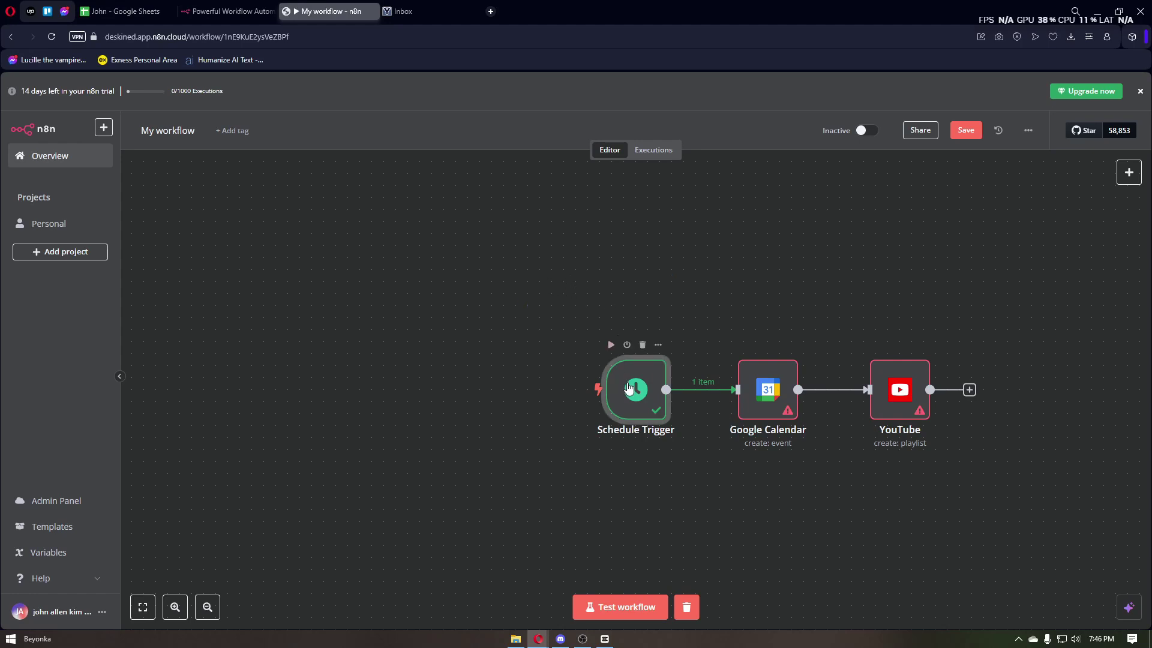
{"action": "double_click", "coordinate": [623, 377]}
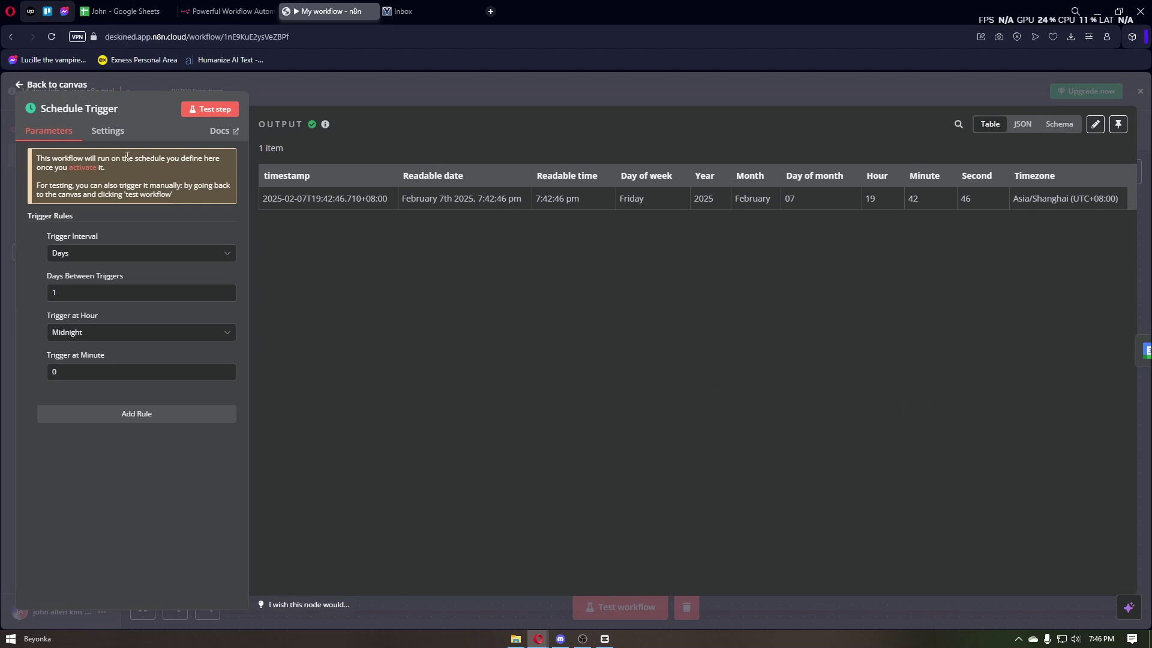
{"action": "left_click", "coordinate": [20, 87]}
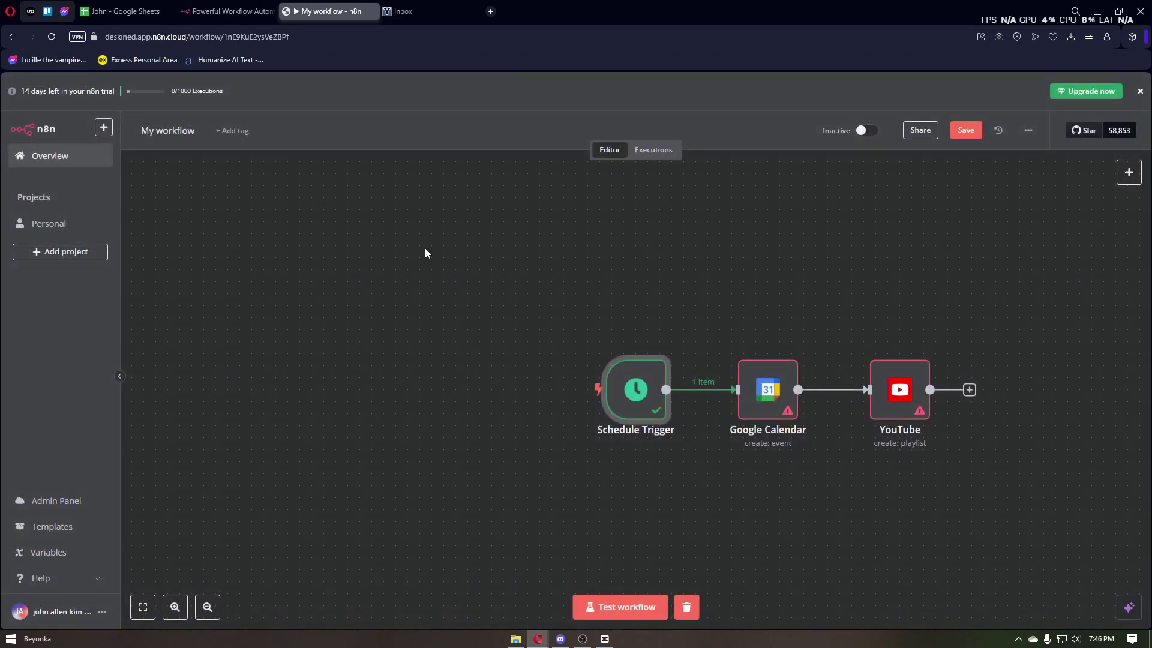